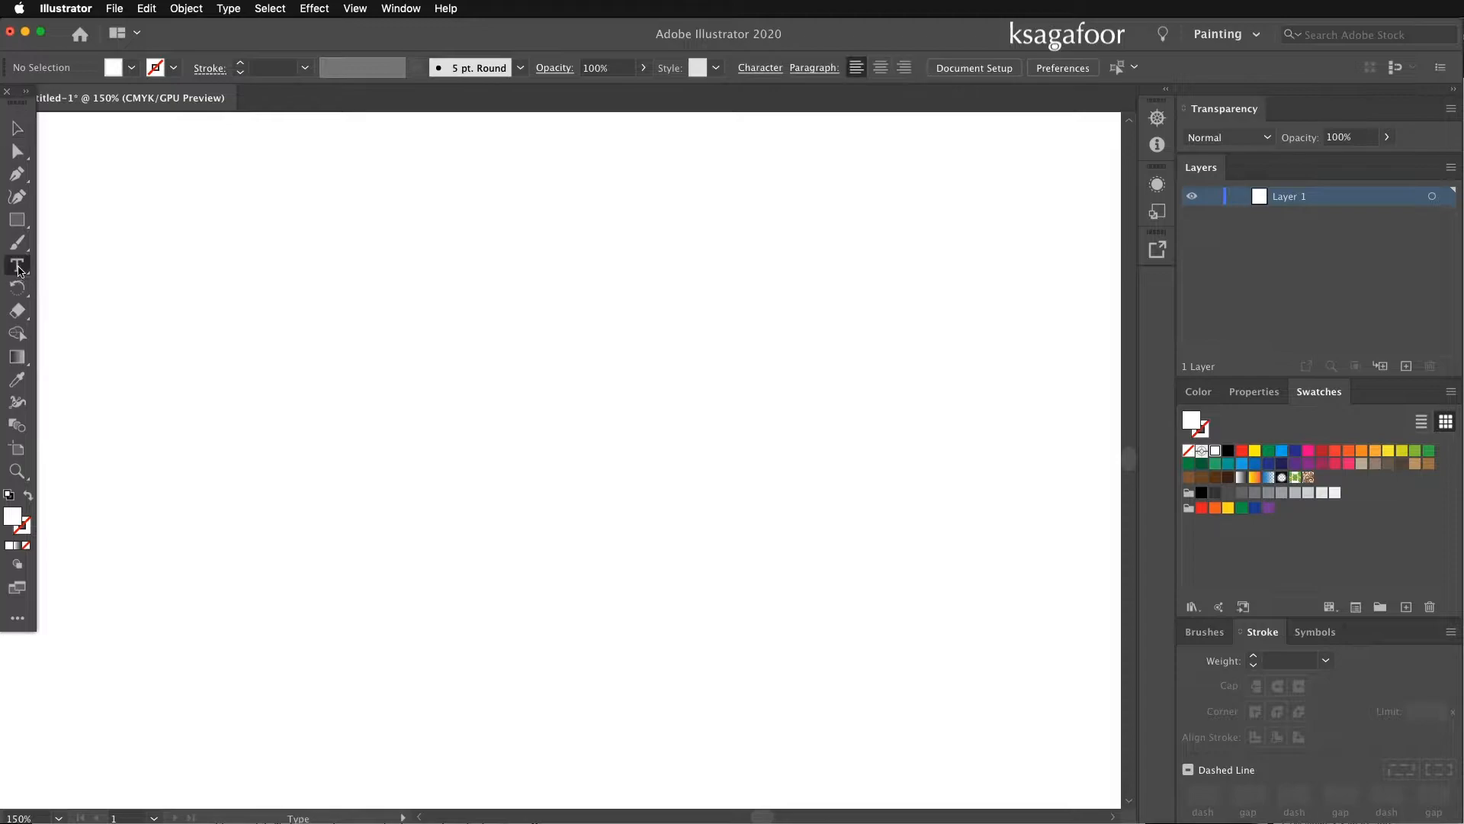
Step: Add point text reading "Shadow", "Effect" and "in Illustrator" on three separate lines in the upper part of the canvas
left_click(151, 265)
left_click(250, 242)
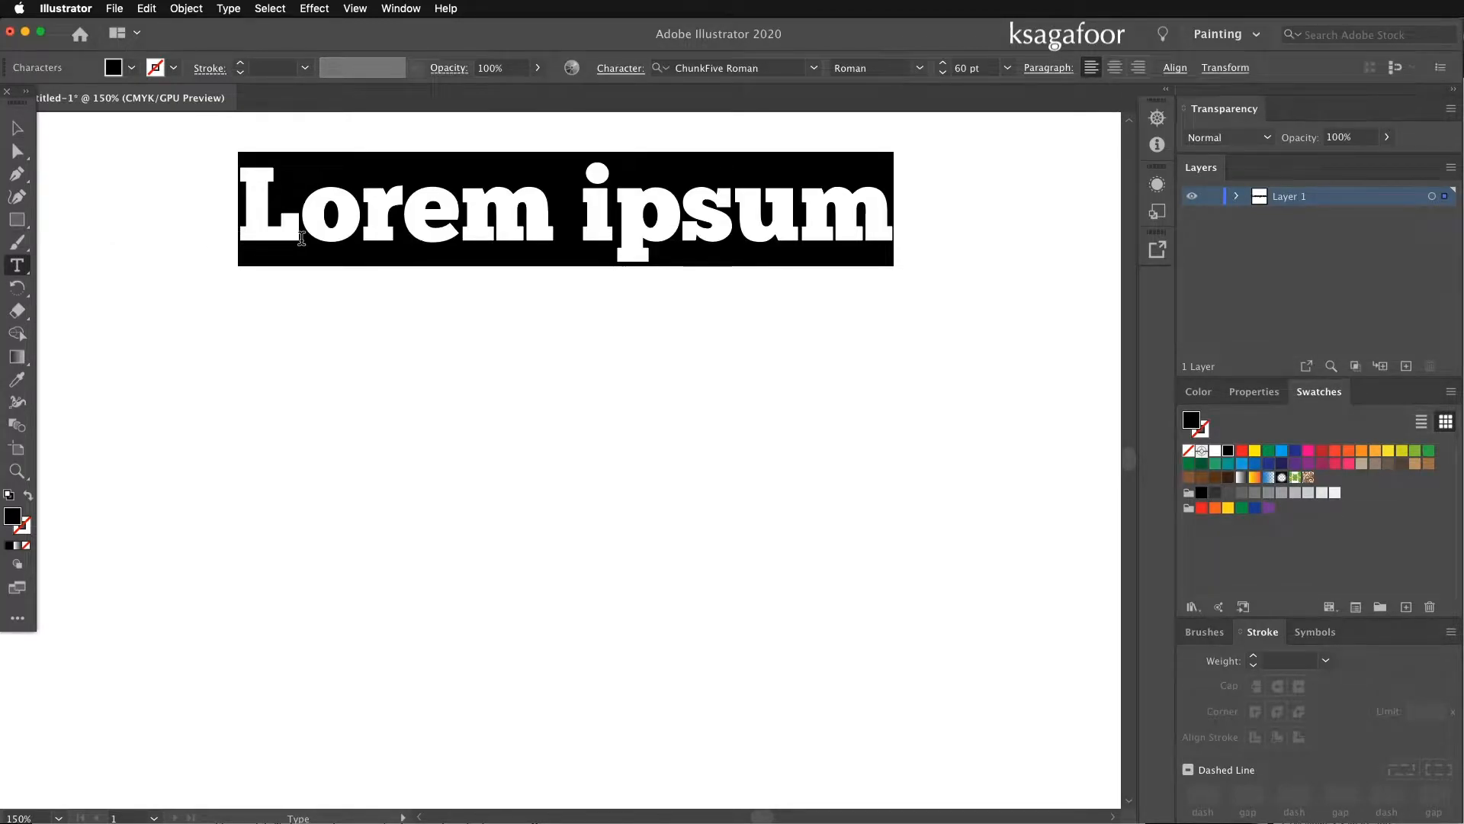
type("Shadow")
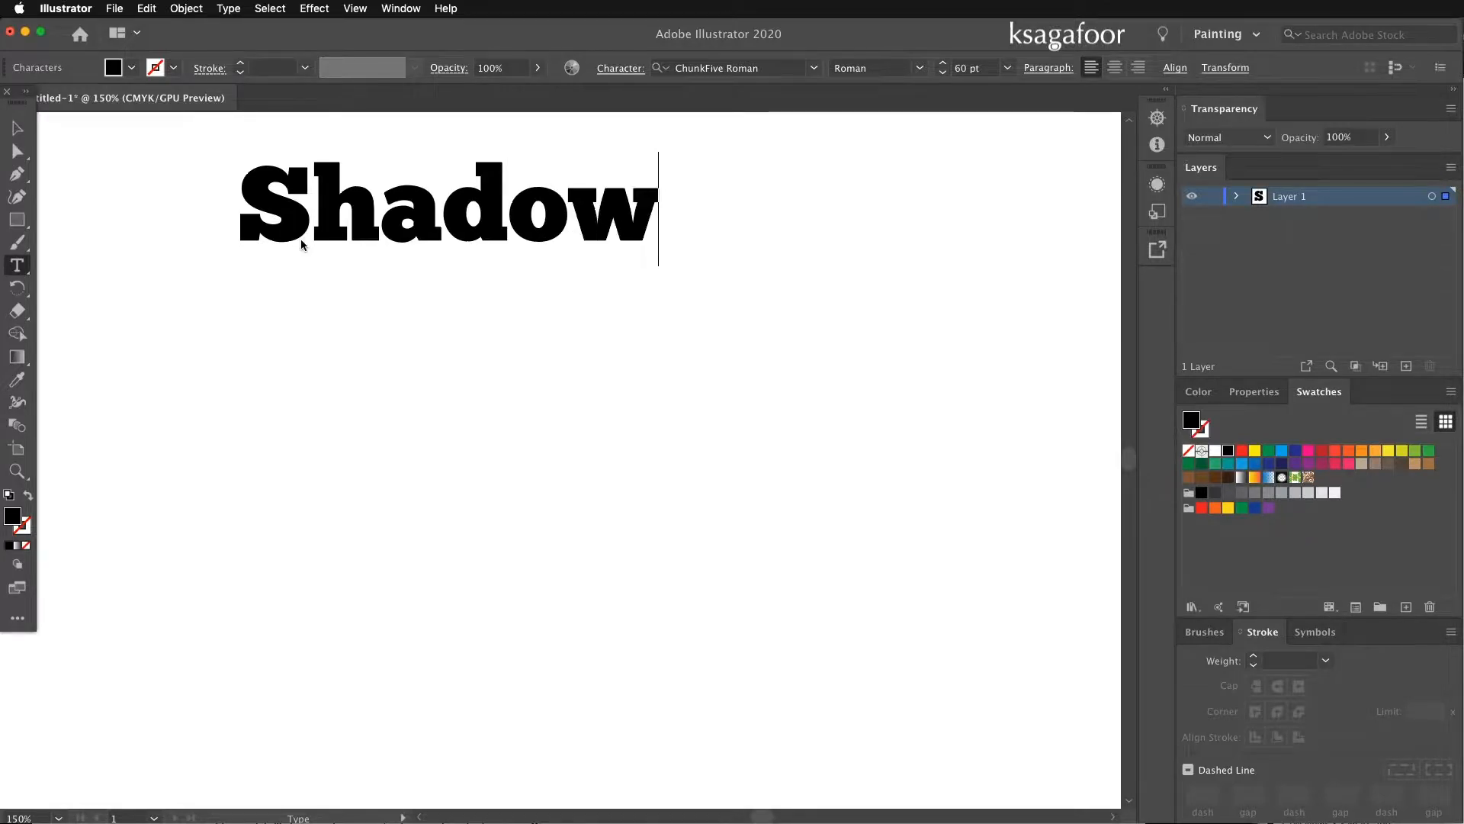
key("Return")
type("Effec")
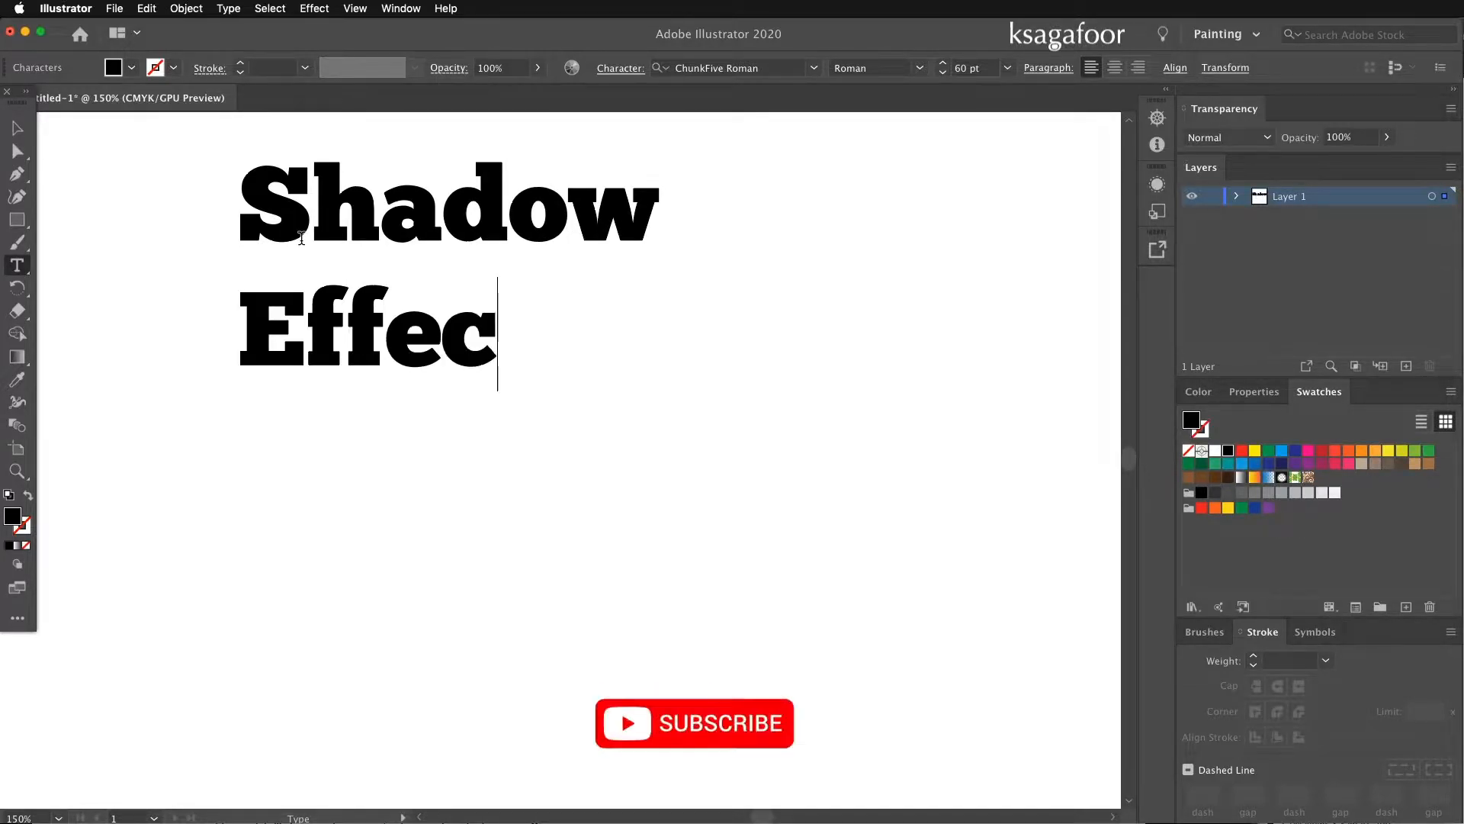
type("t")
key("Return")
type("in Illus")
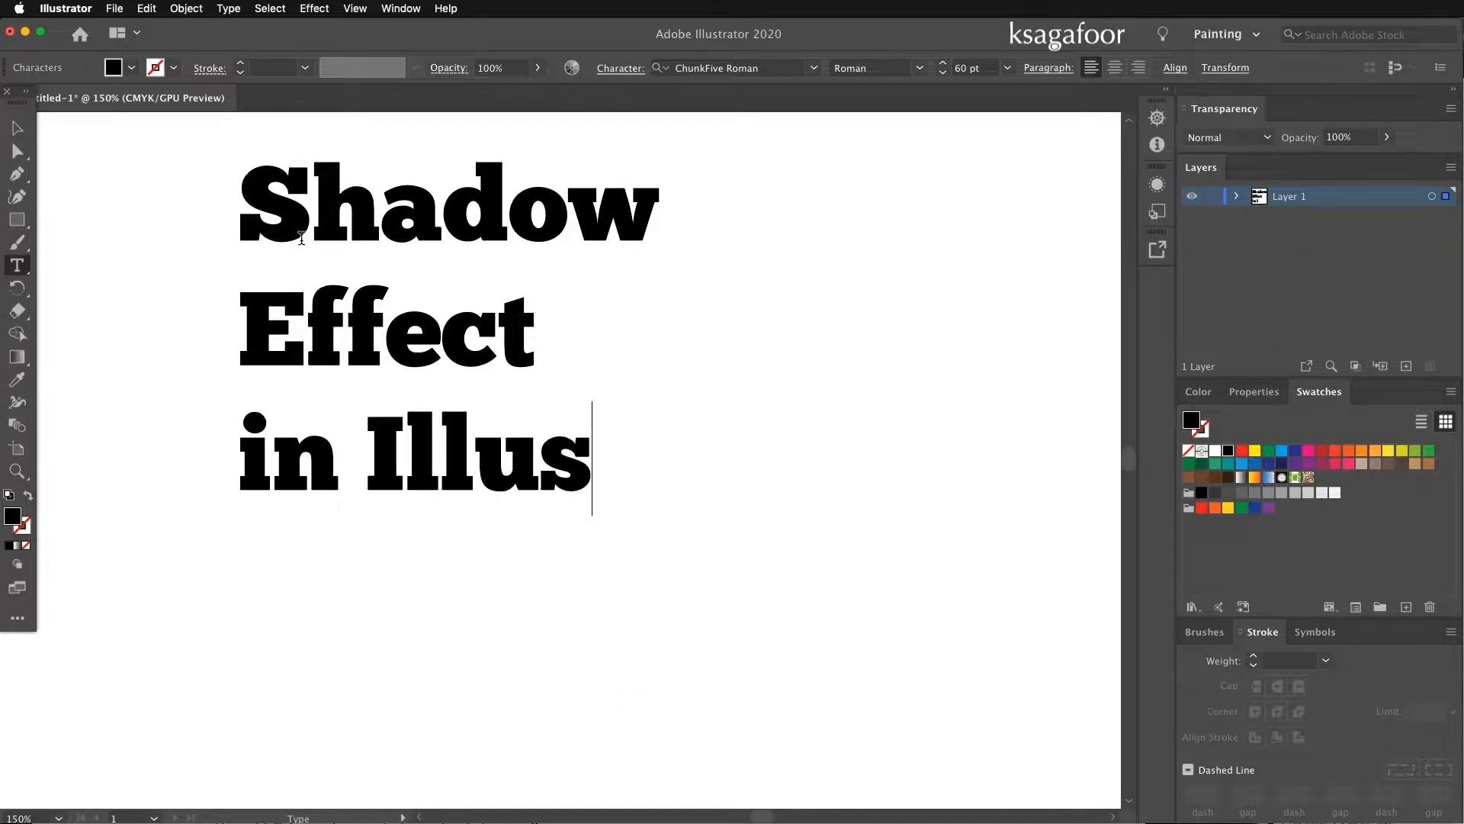
type("trator")
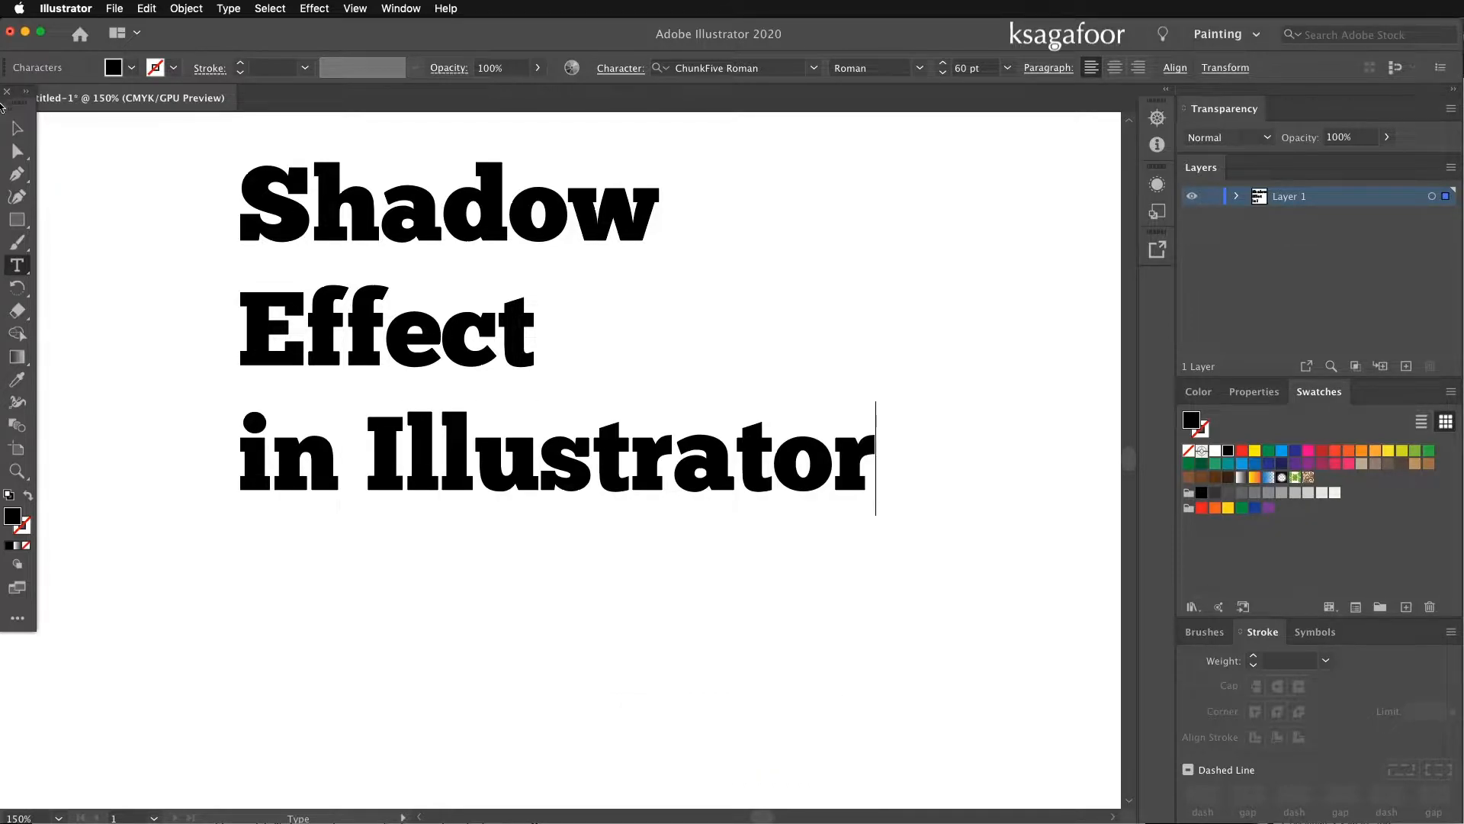
Step: Set the text to ChunkFive Roman at 60 pt and move the block slightly down and to the left on the canvas
left_click(18, 128)
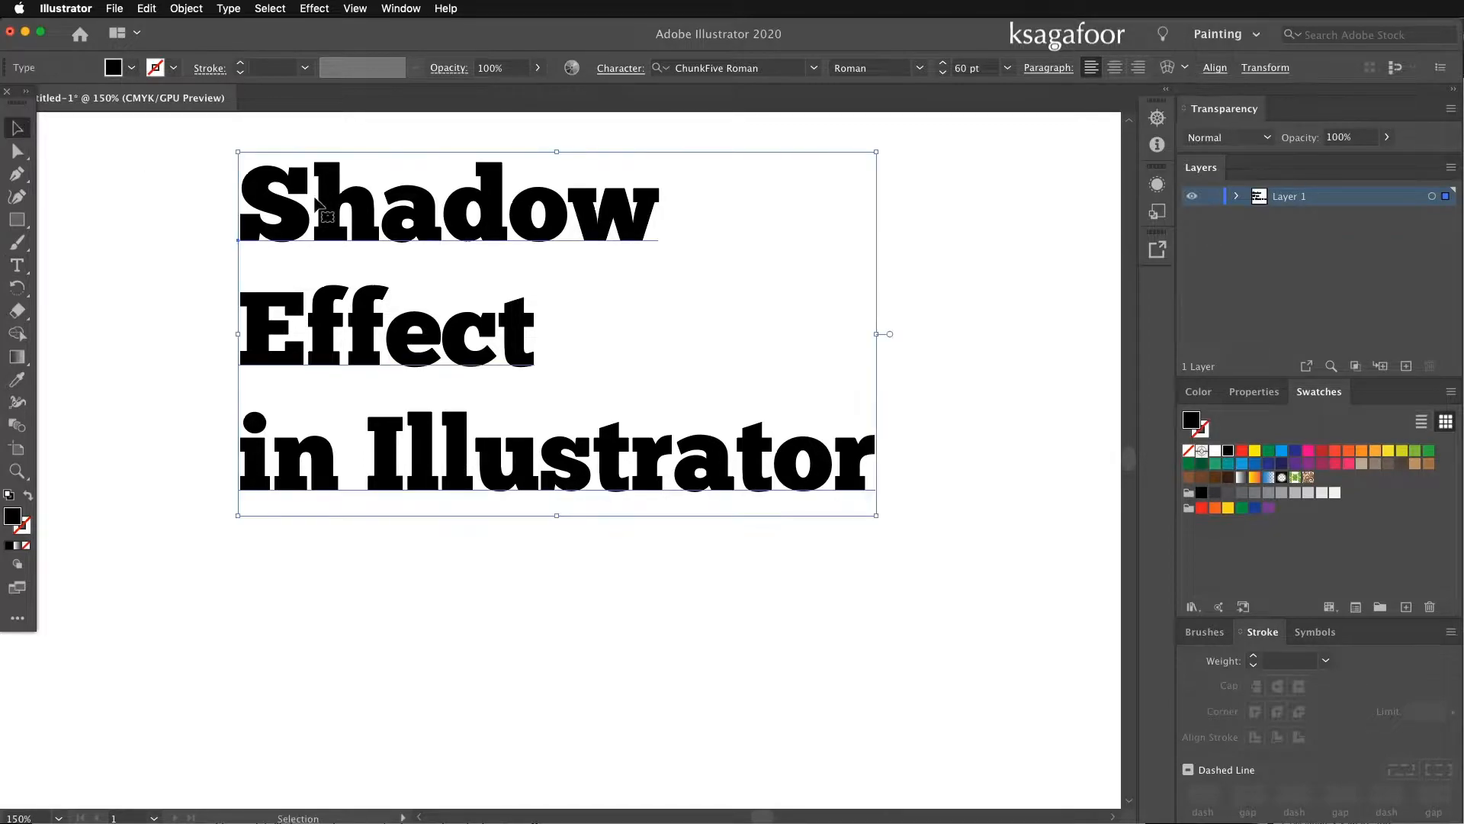
left_click_drag(324, 206, 311, 251)
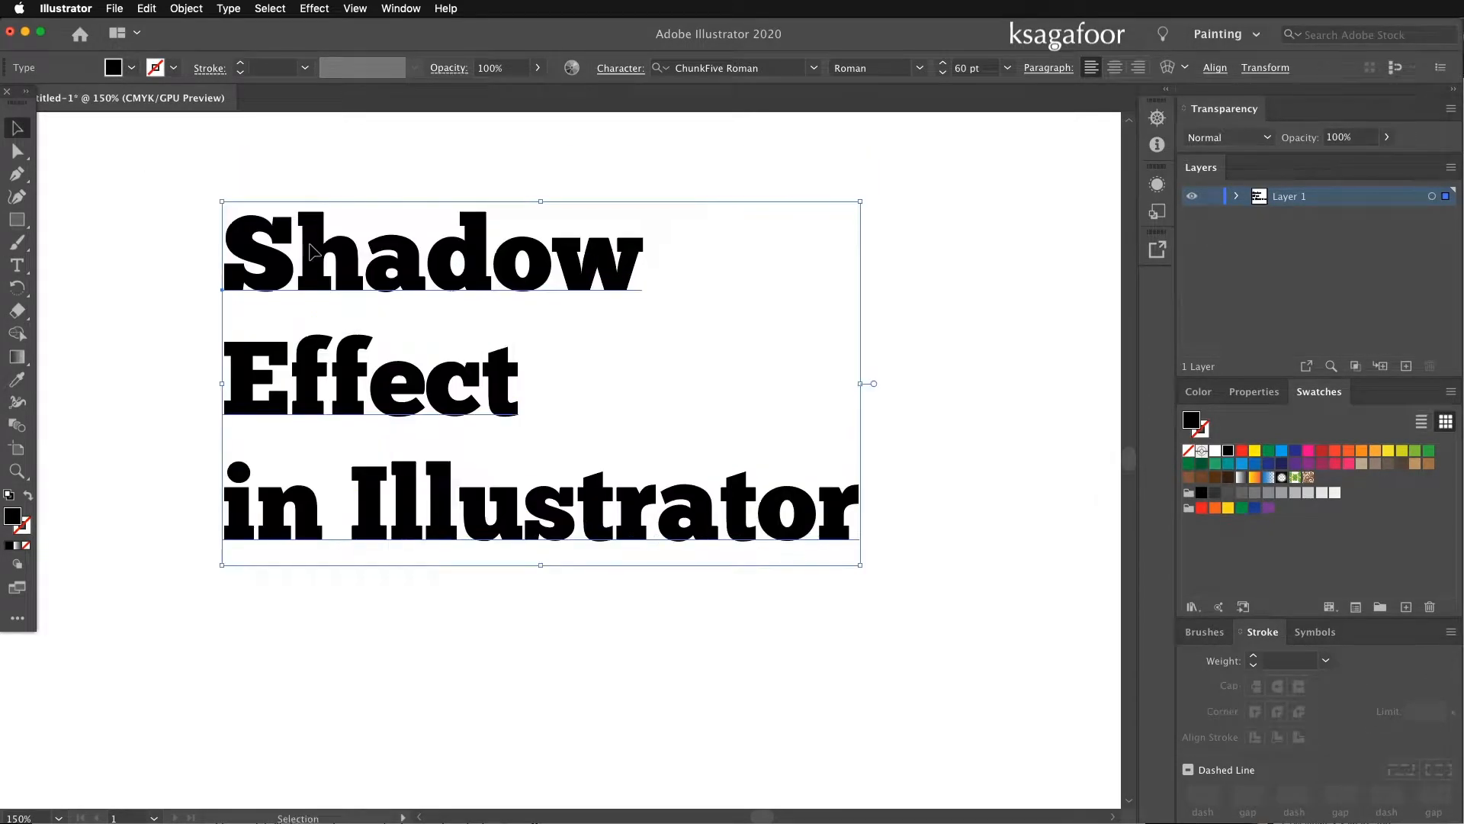
left_click(815, 68)
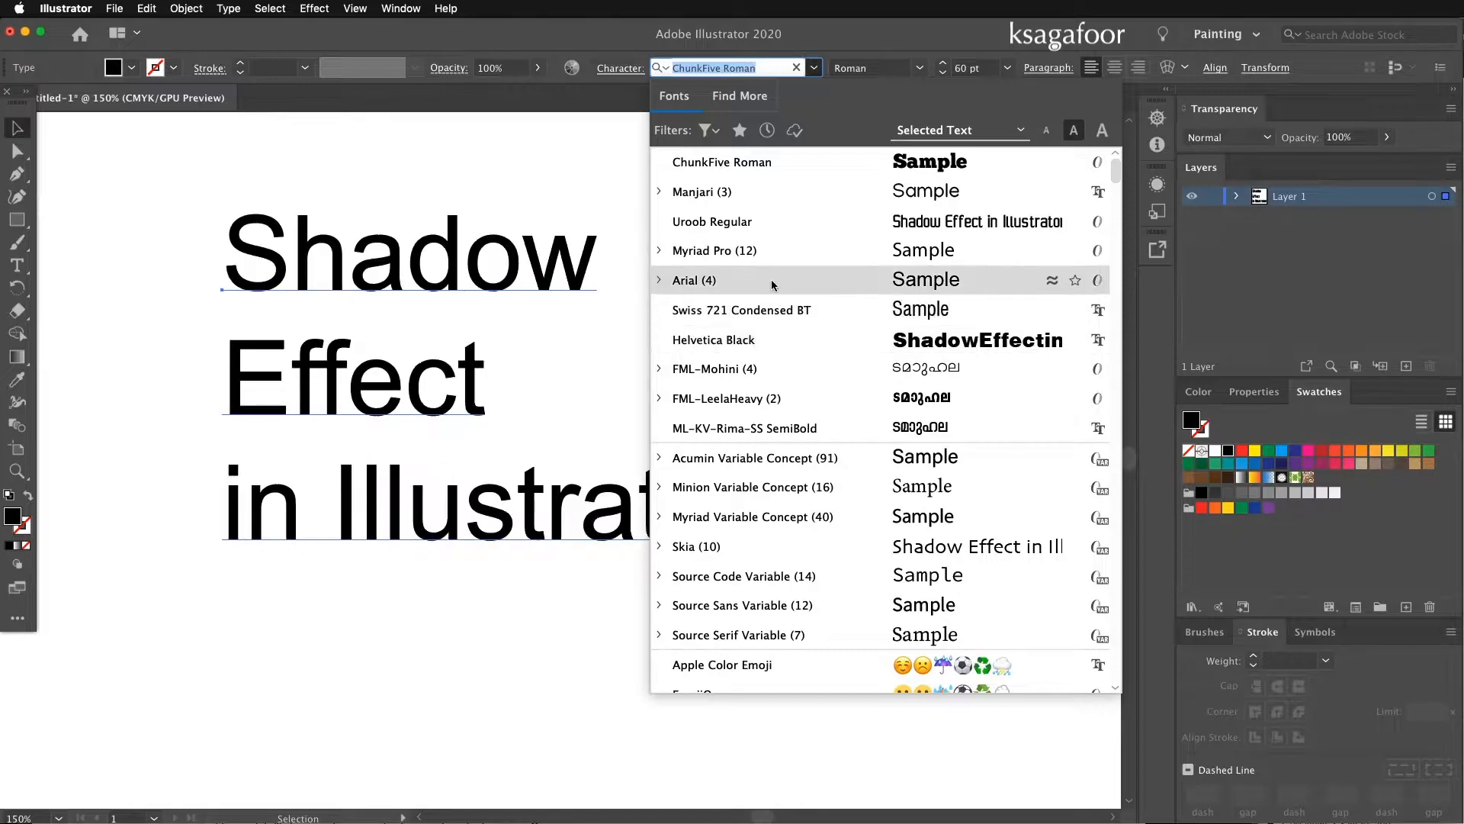
left_click(751, 164)
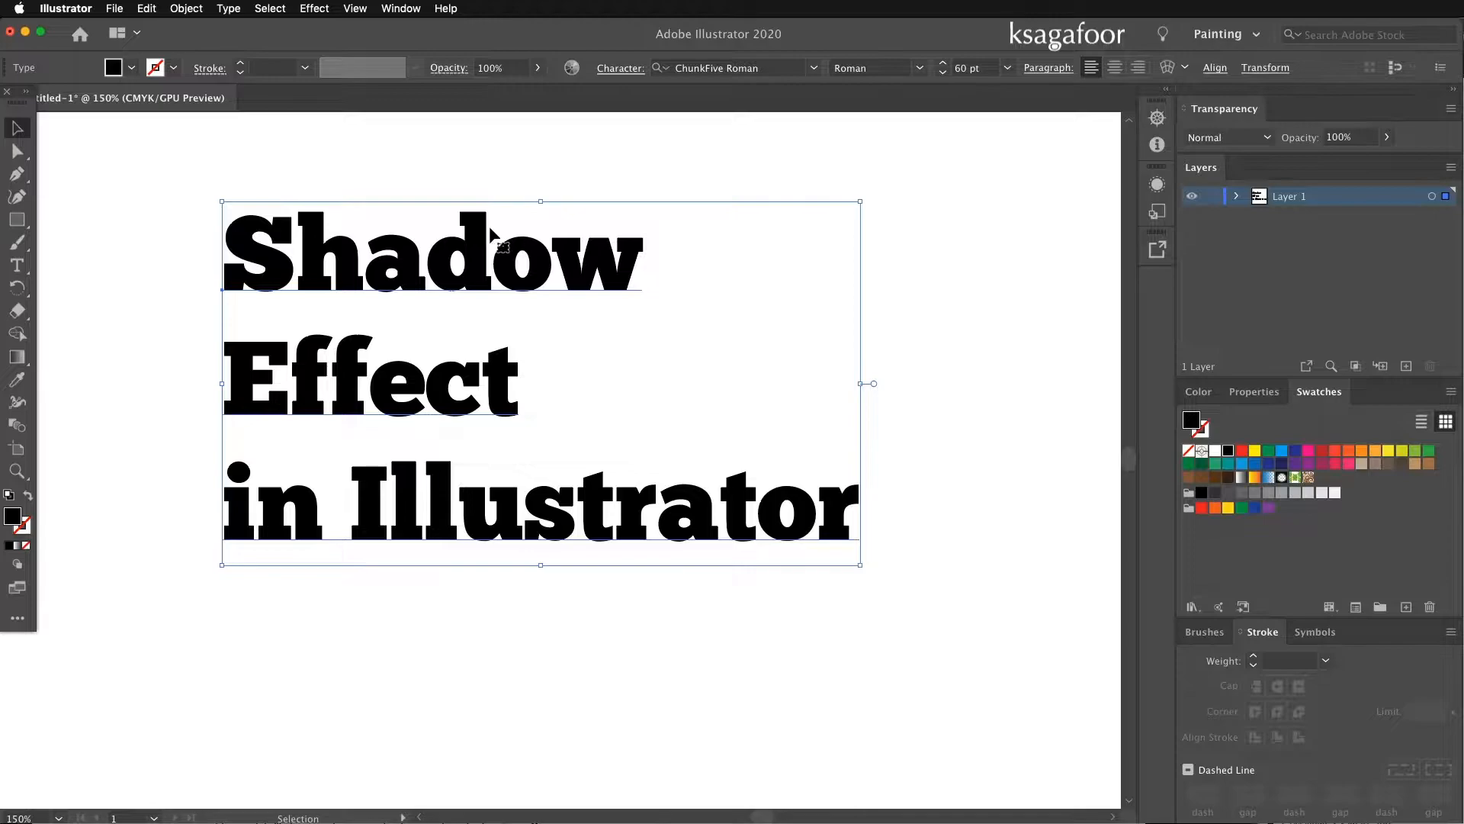
left_click_drag(474, 237, 469, 237)
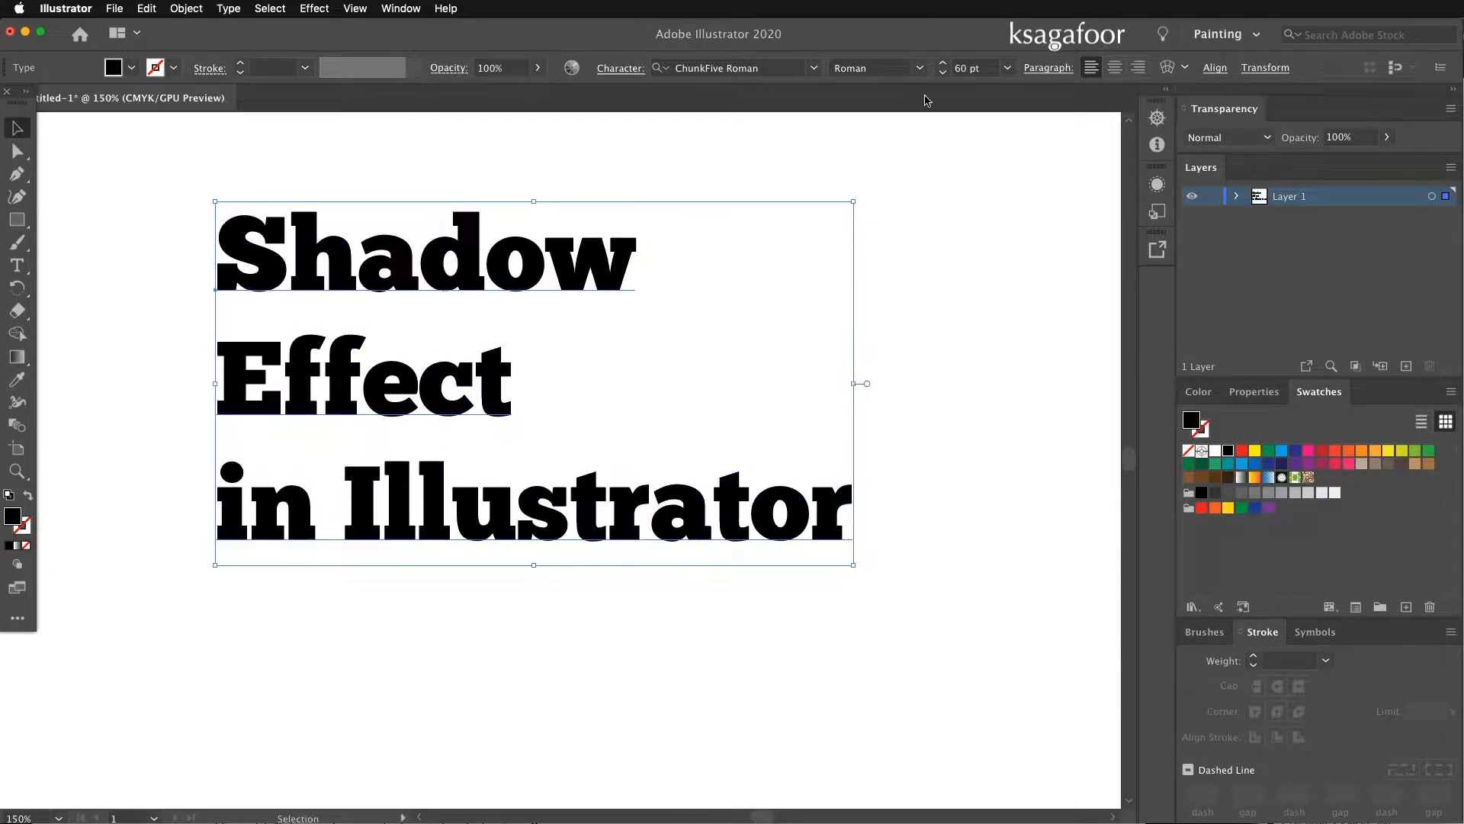
left_click(1008, 68)
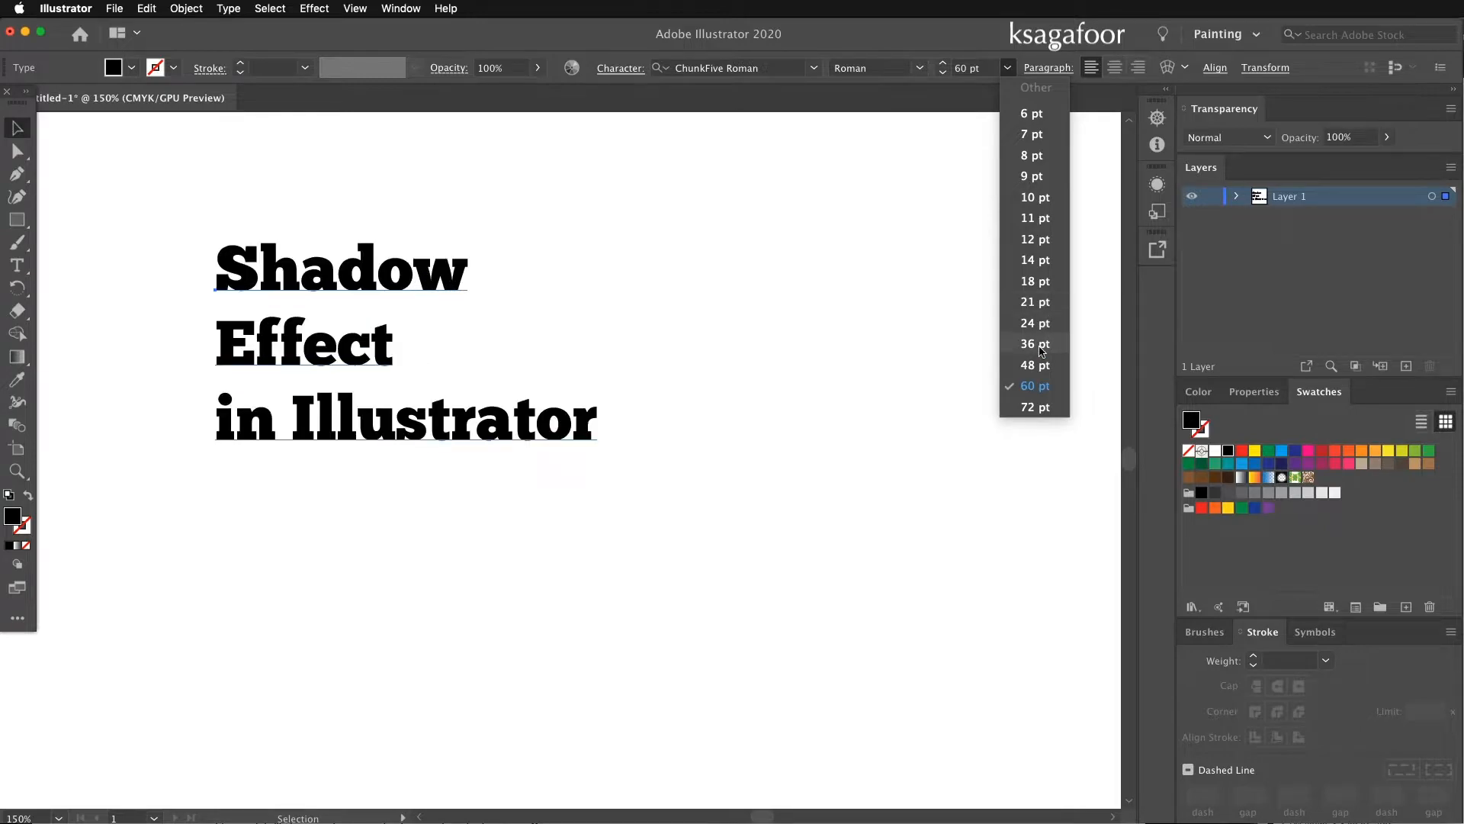
left_click(1042, 388)
left_click_drag(525, 273, 500, 282)
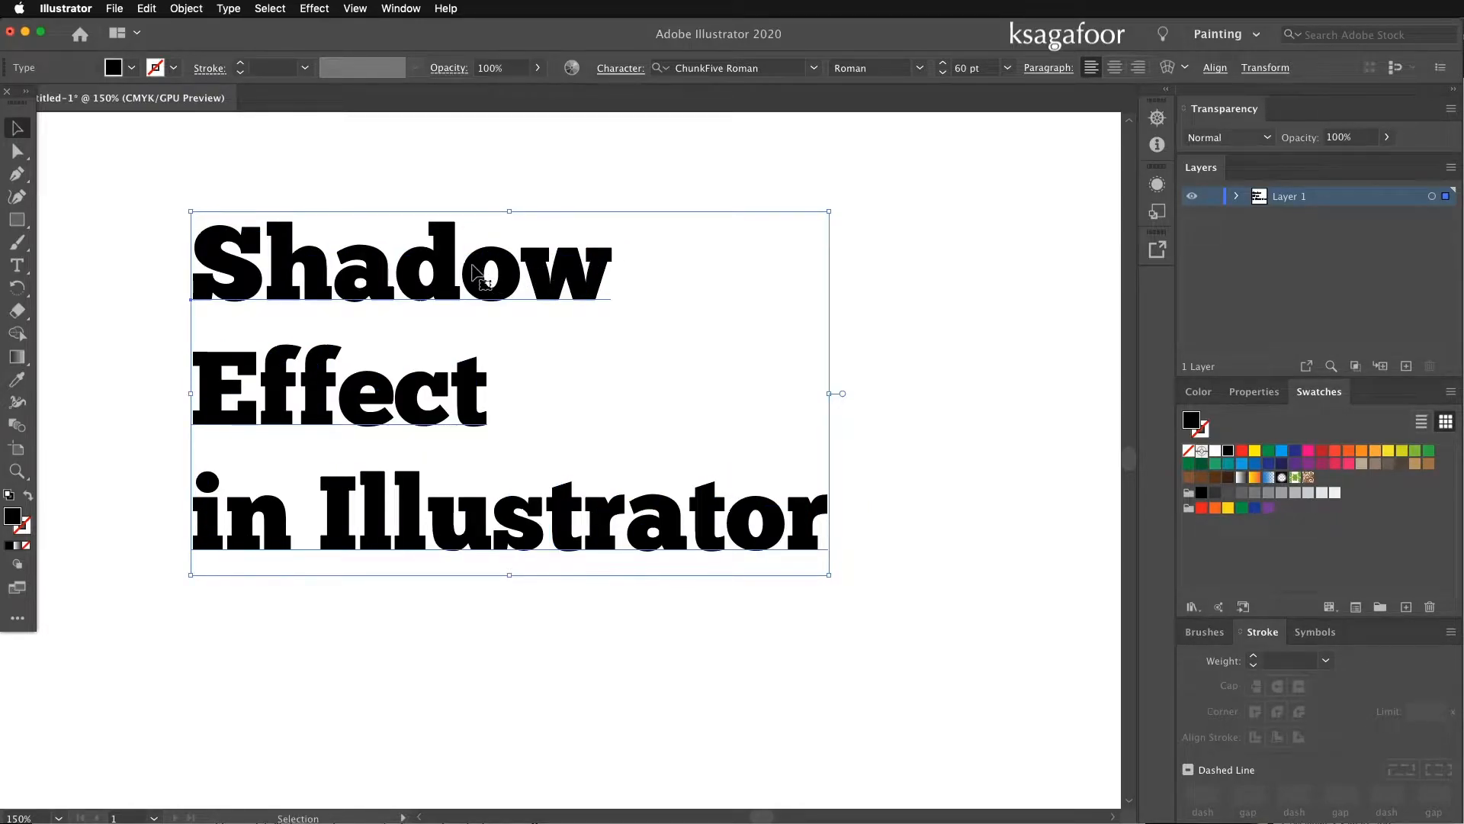
Step: Convert the text to outlines and combine the letter shapes into one compound path
right_click(474, 270)
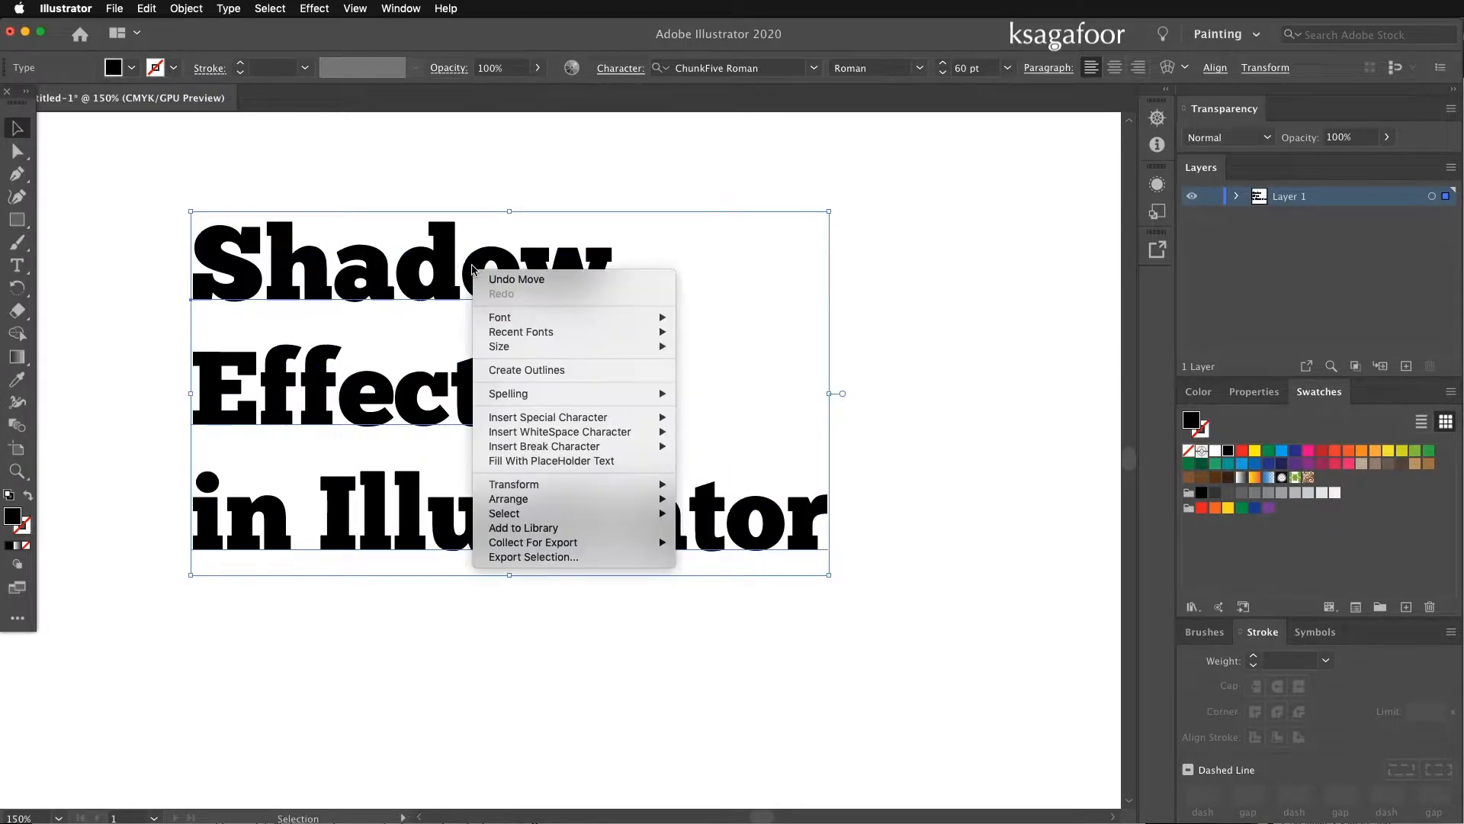
left_click(567, 371)
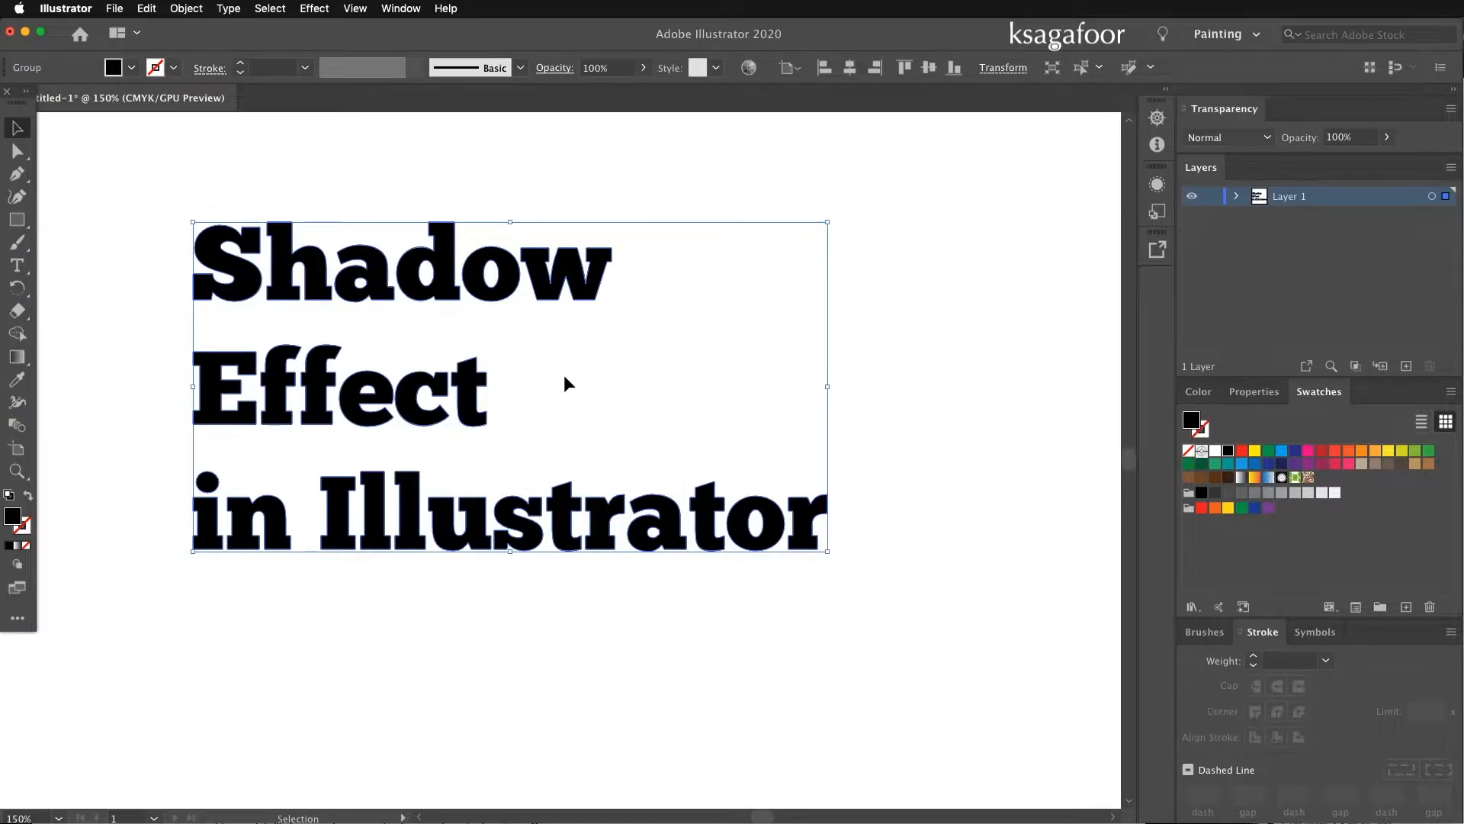
left_click(187, 8)
mouse_move(268, 520)
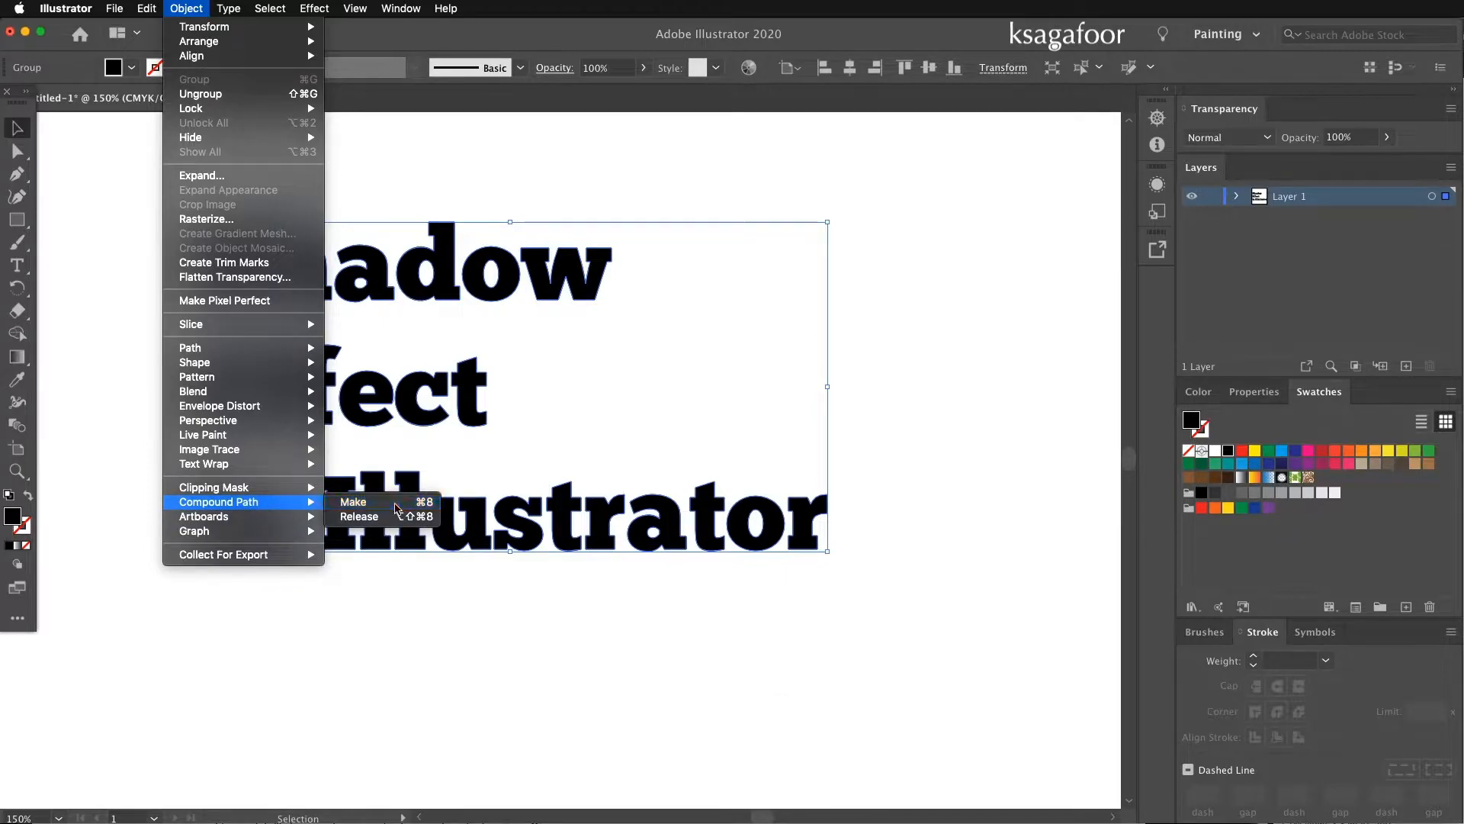
left_click(396, 506)
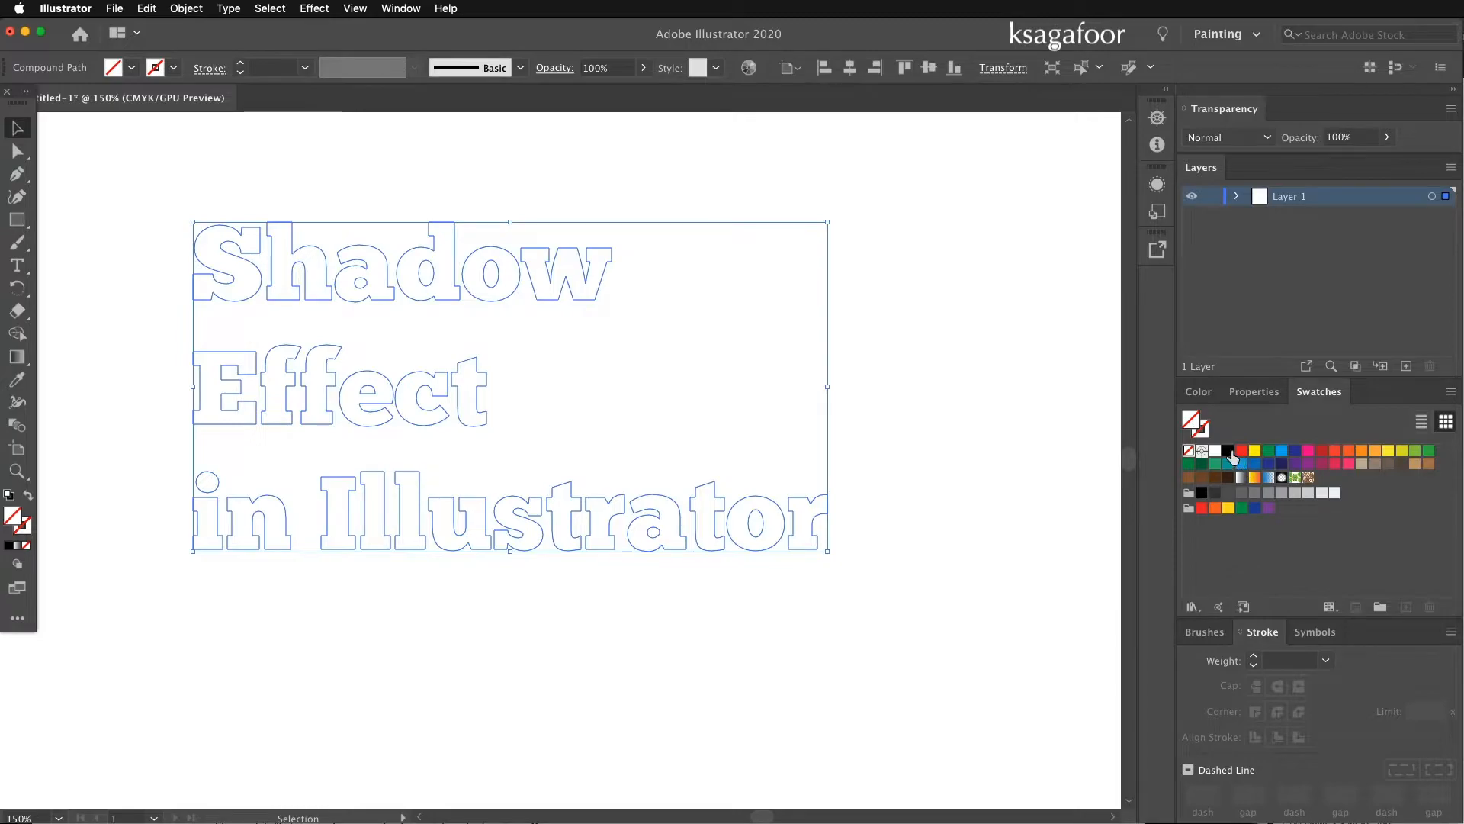
Step: Fill the compound path with dark gray and add a second fill to its appearance
left_click(1217, 493)
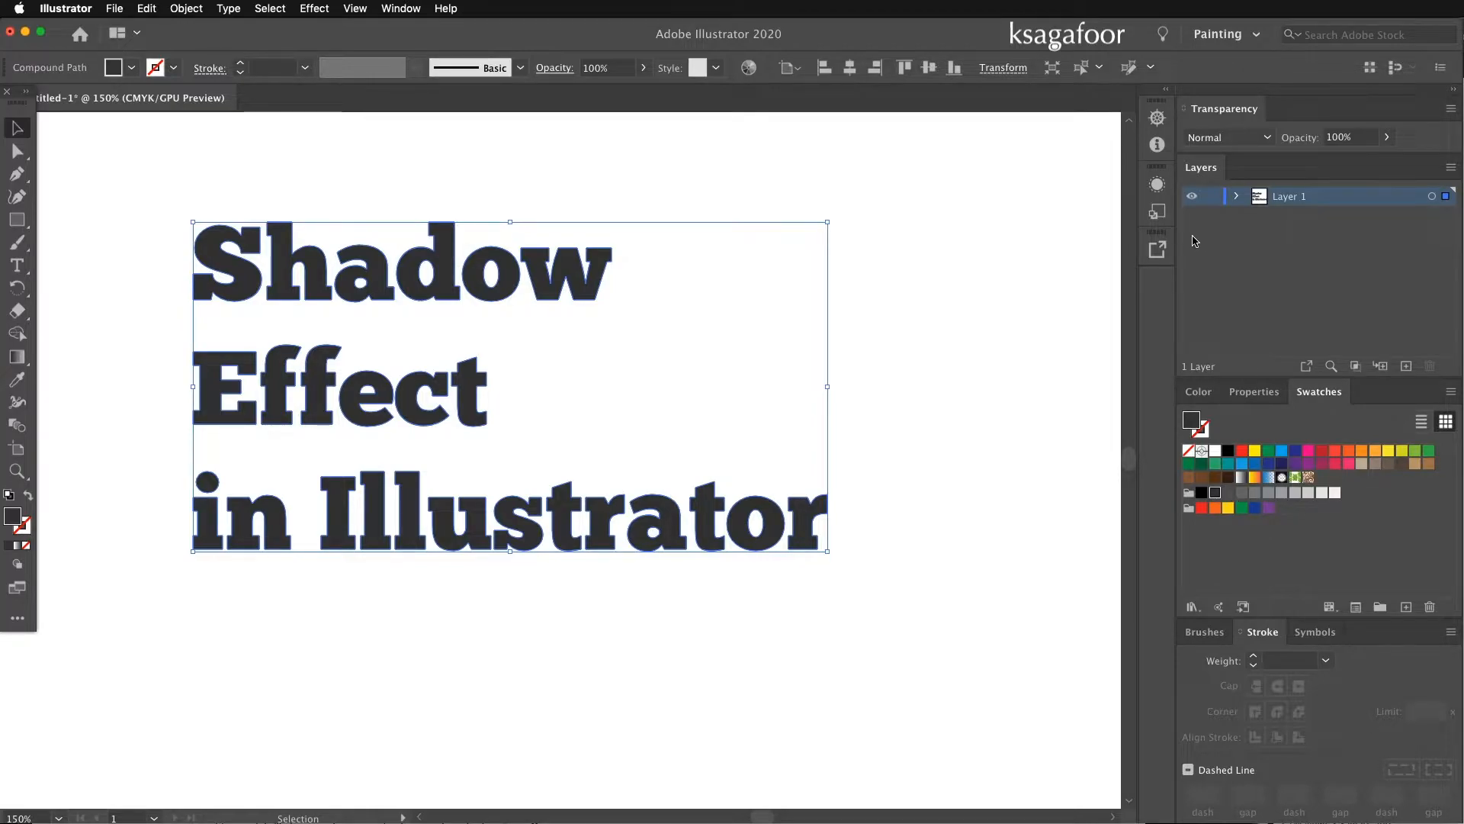
left_click(1158, 186)
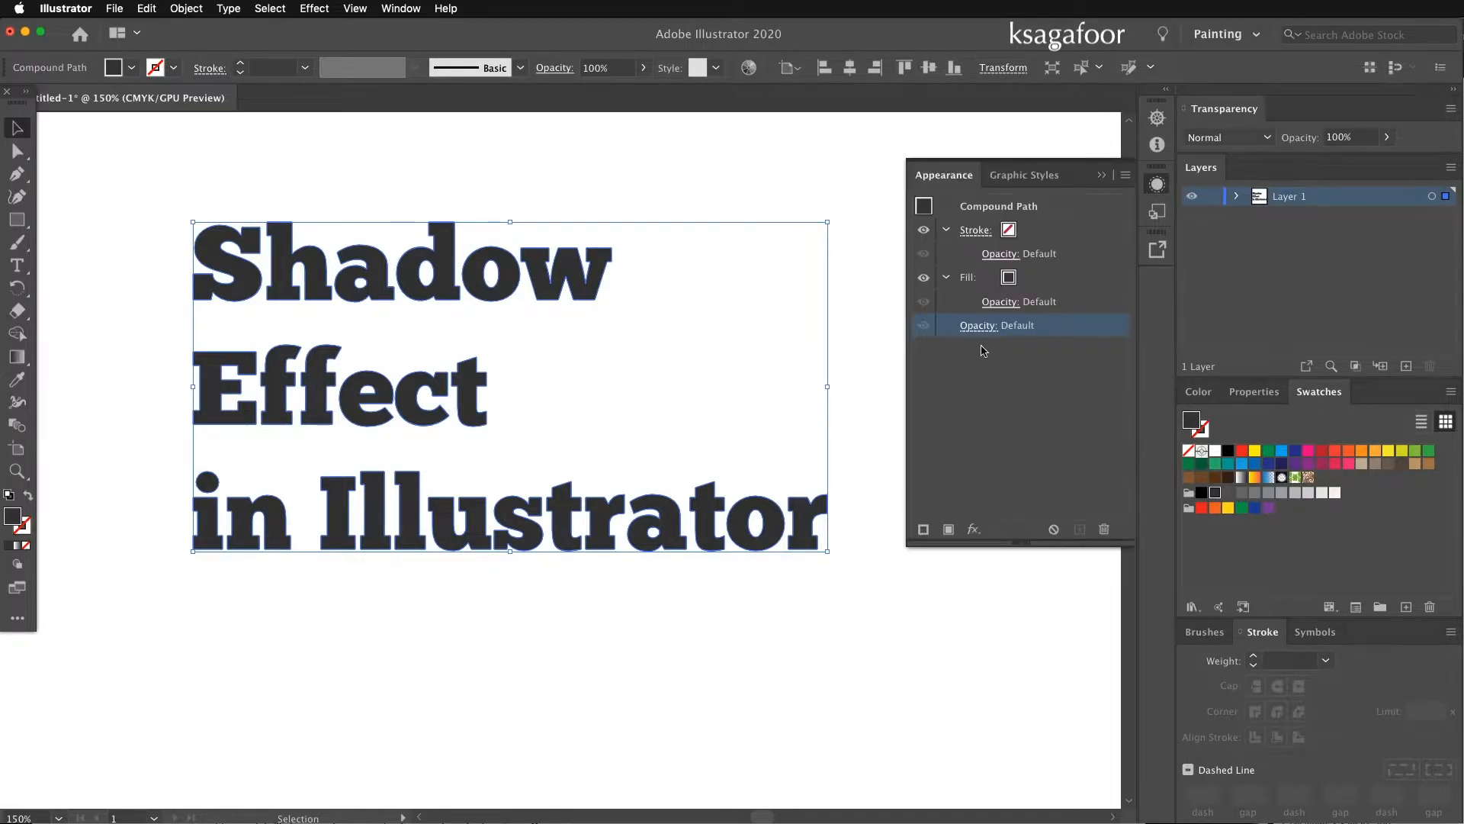
left_click(950, 529)
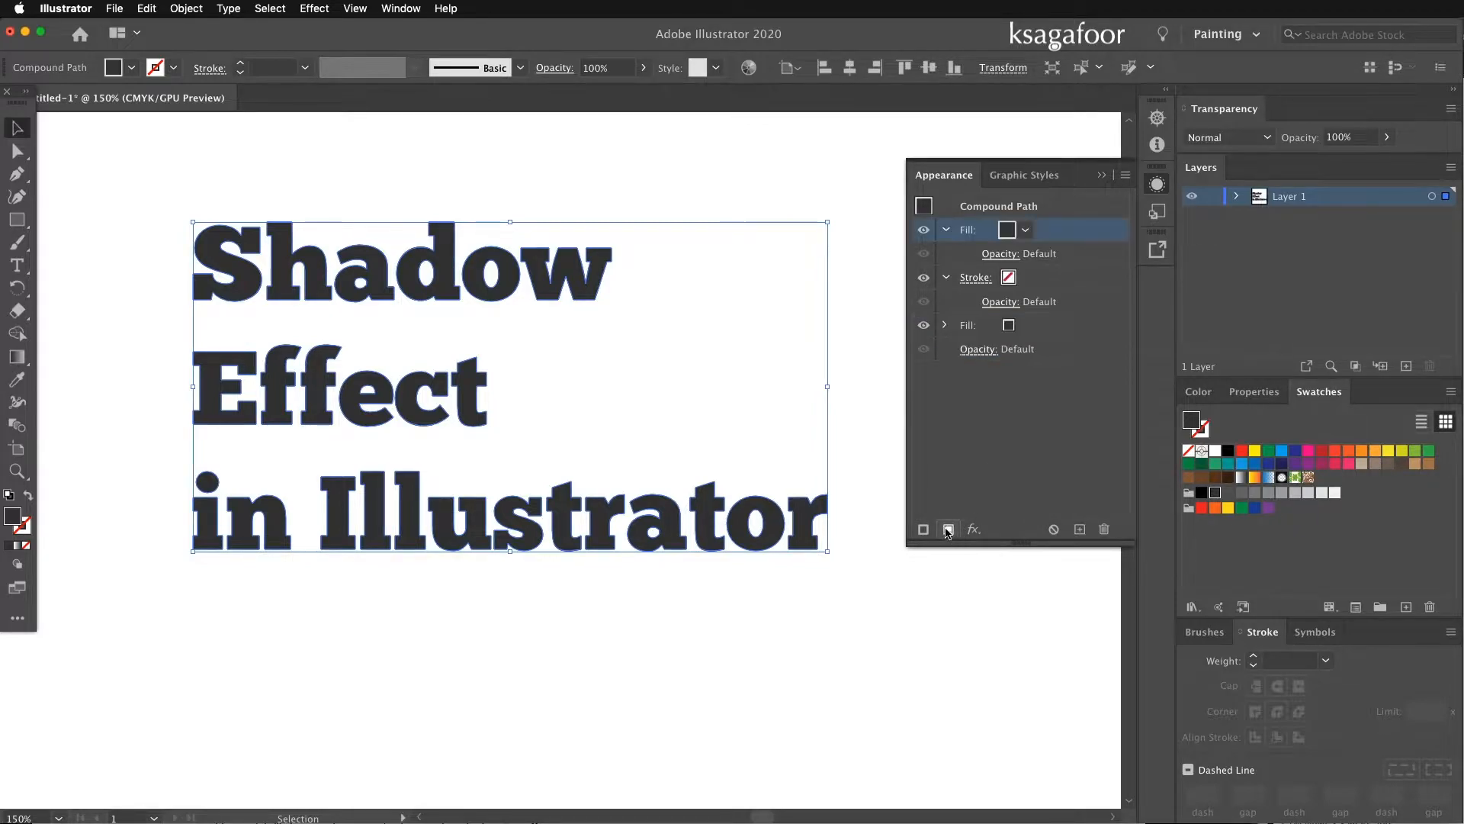
left_click(1013, 427)
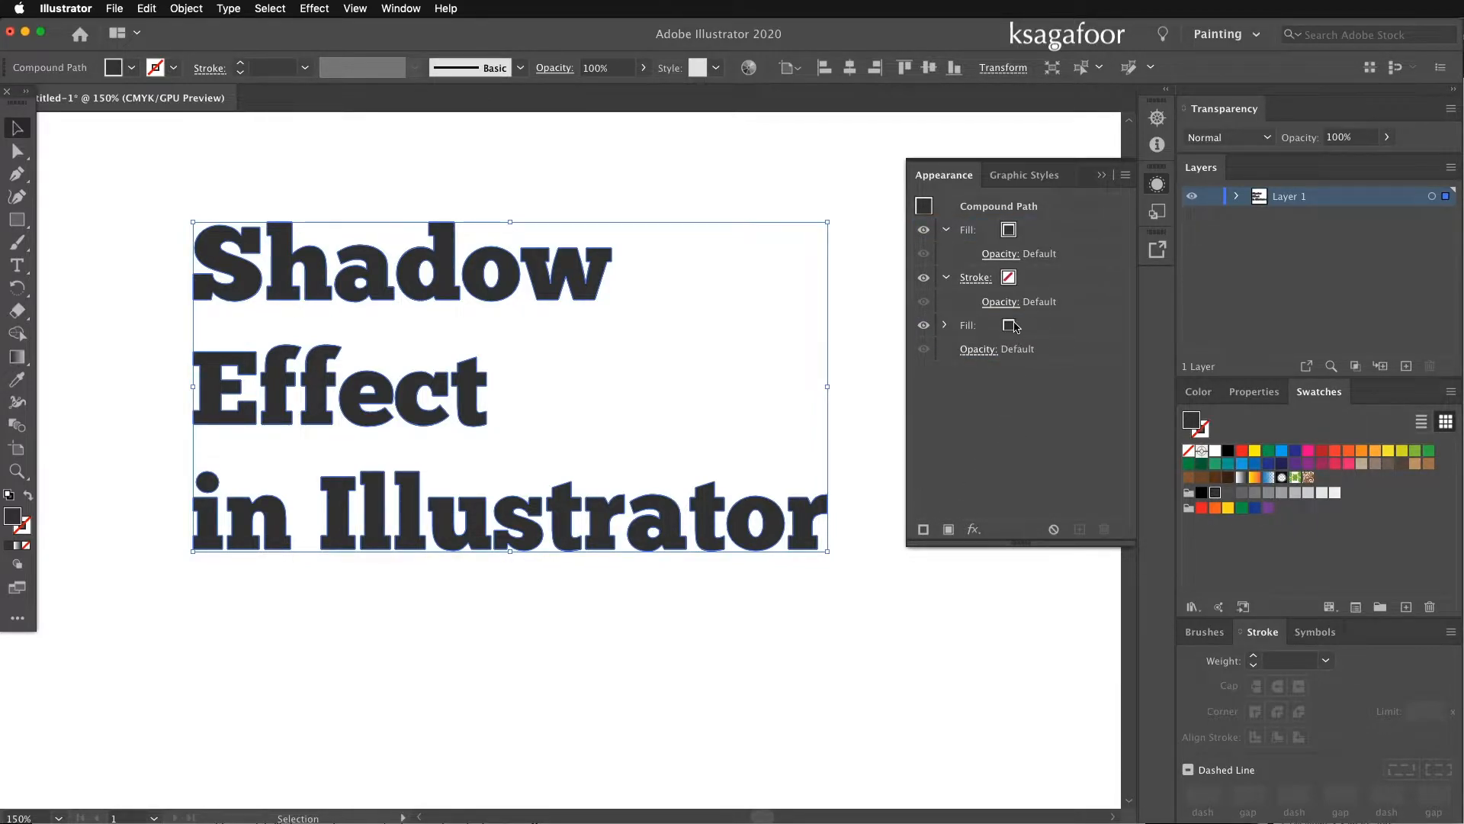
Step: Change the lower fill in the compound path's appearance to light brown
left_click(1010, 325)
left_click(1010, 326)
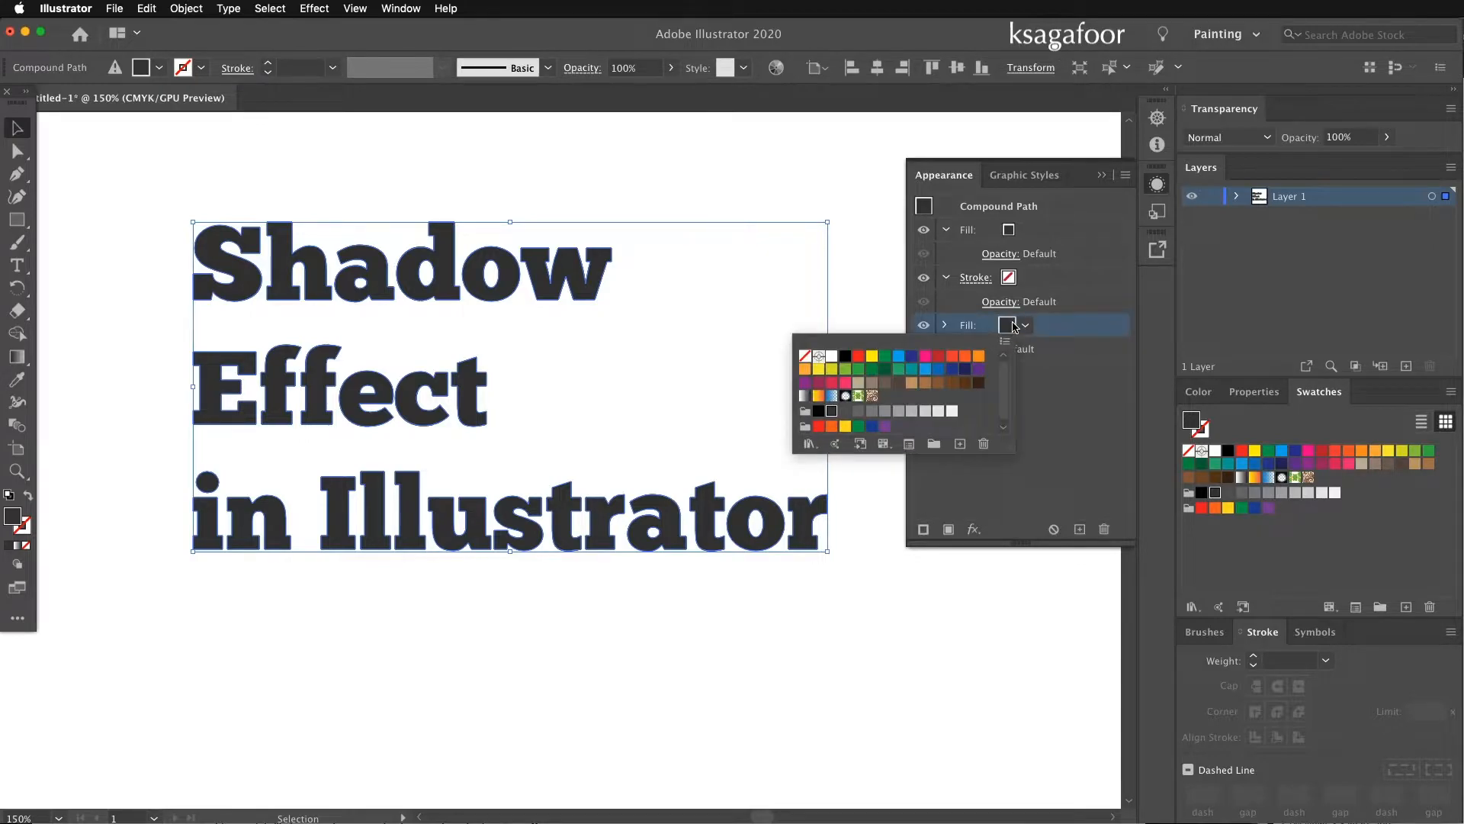
left_click(912, 386)
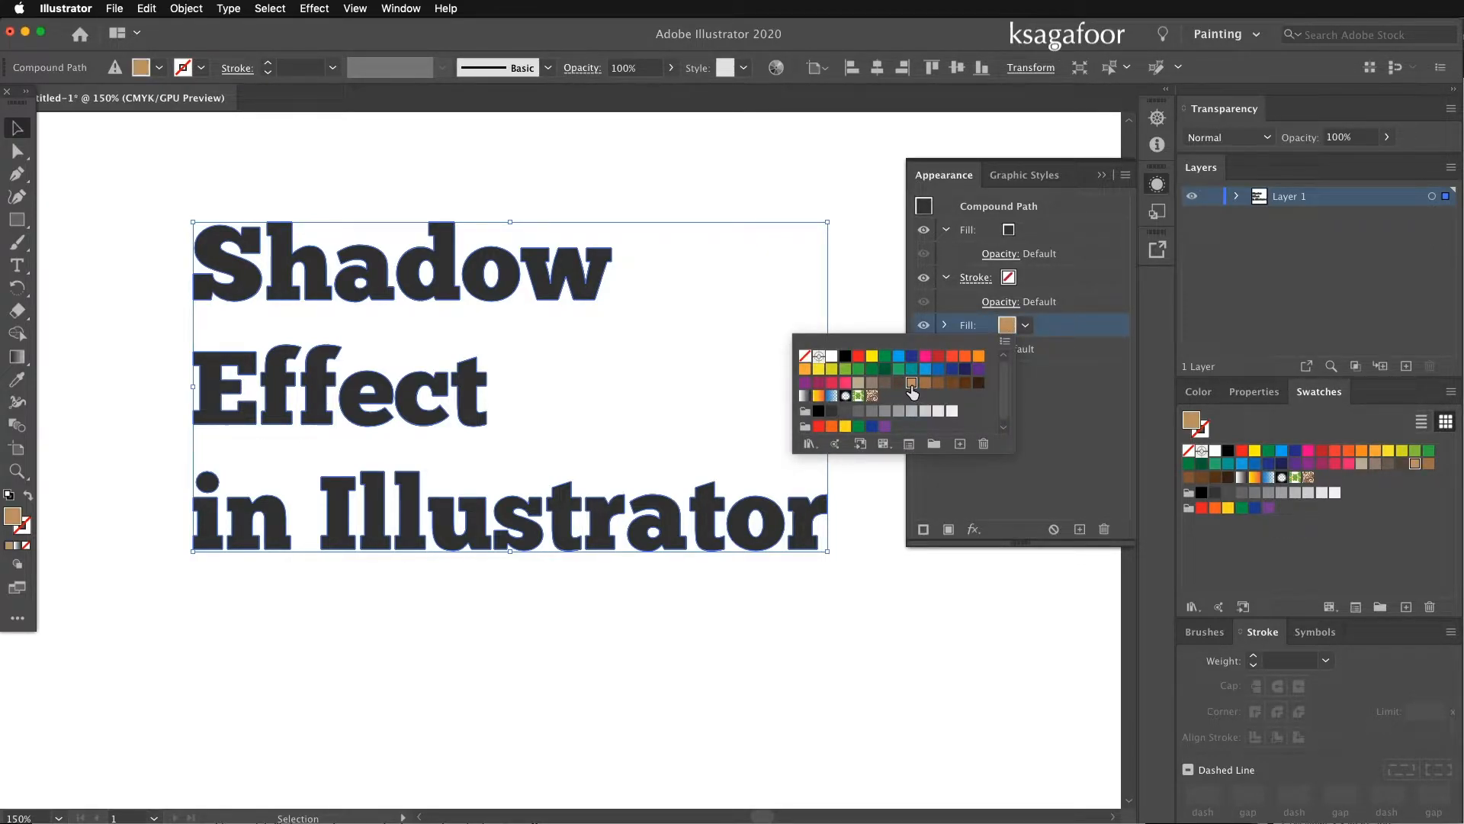
left_click(1052, 393)
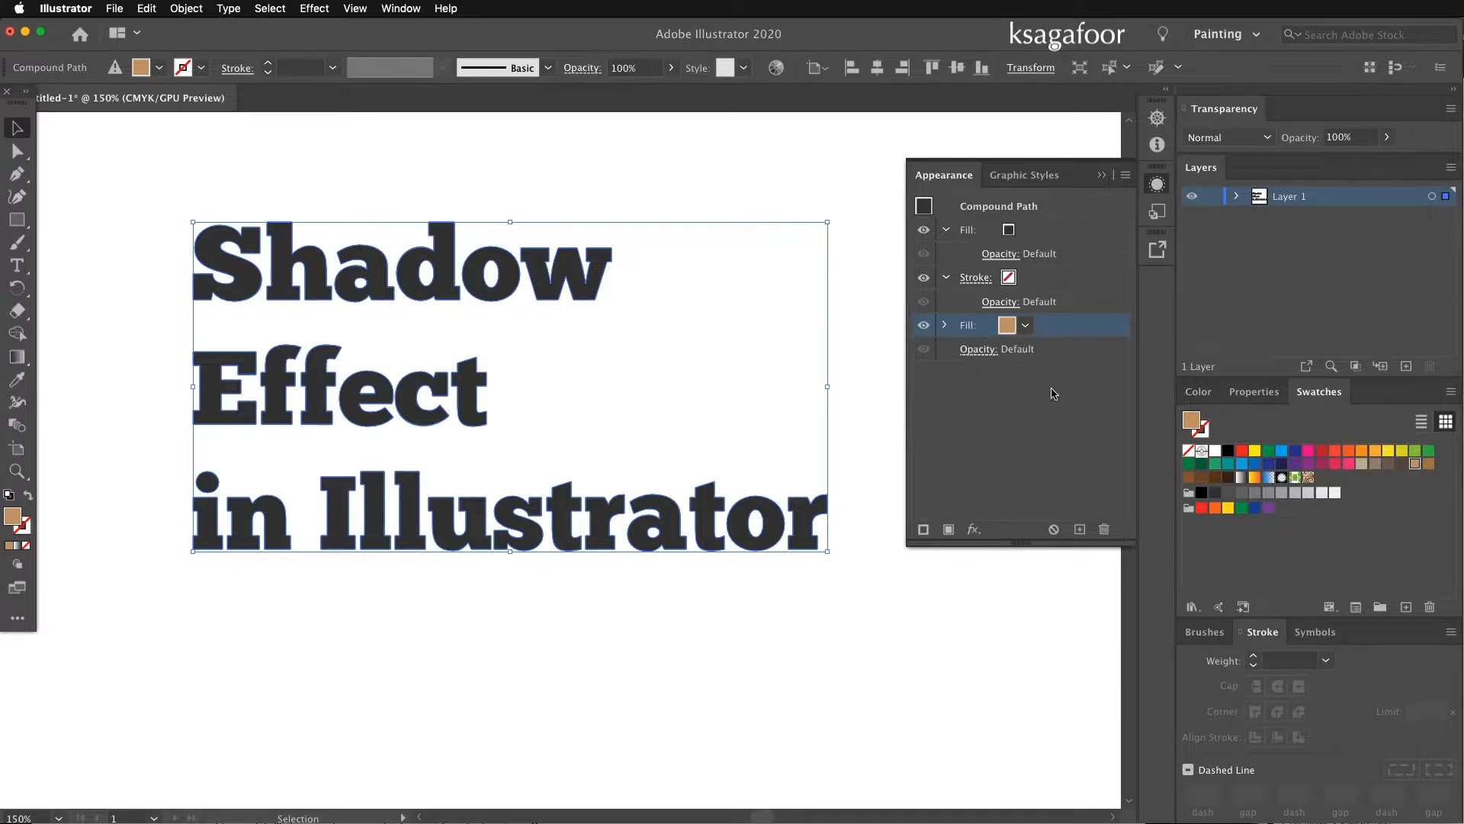
Step: Apply a Transform effect to the light brown fill, moving it -2 cm horizontally and 2 cm vertically
left_click(982, 532)
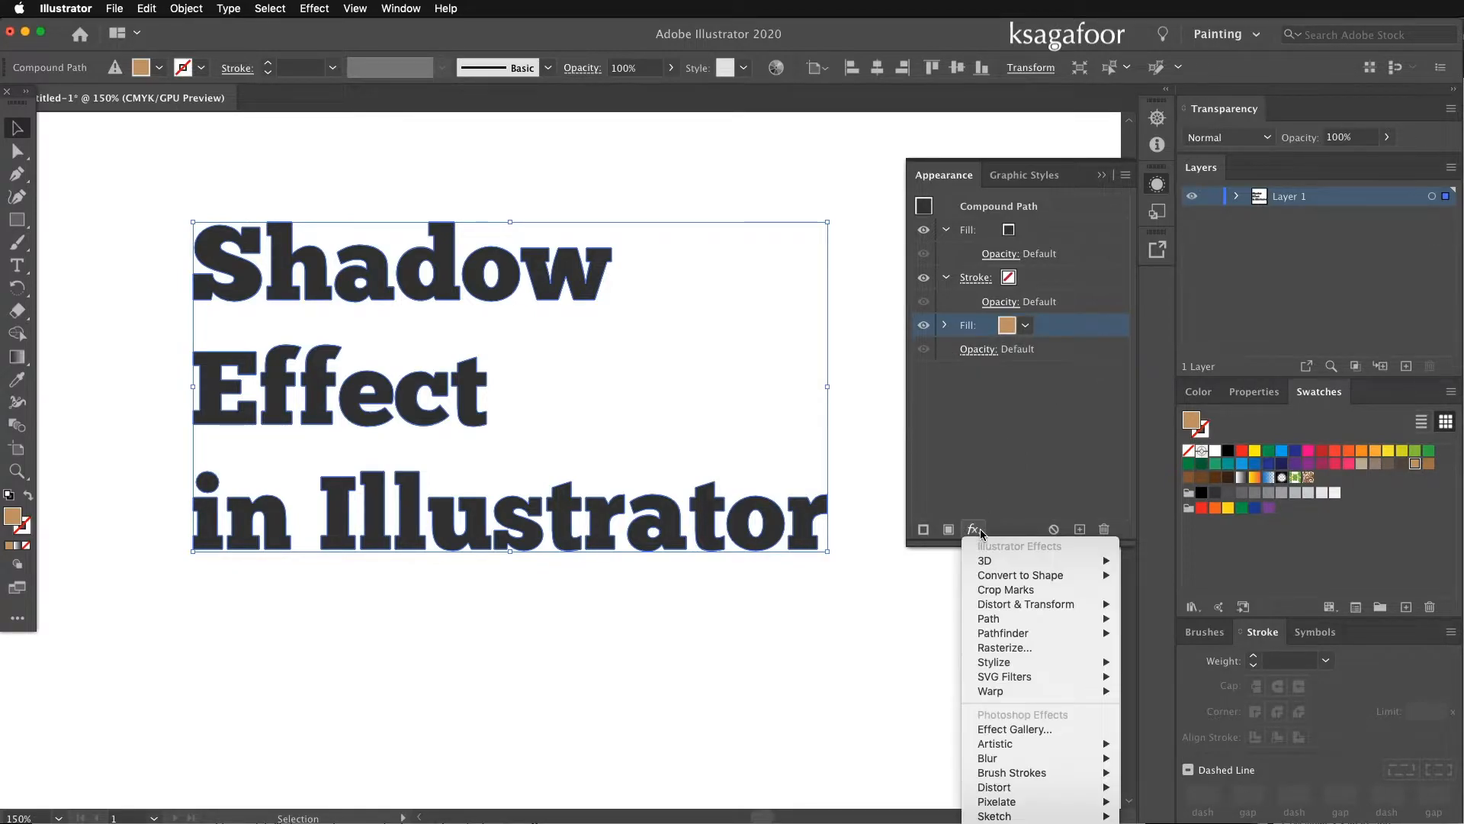
mouse_move(1044, 608)
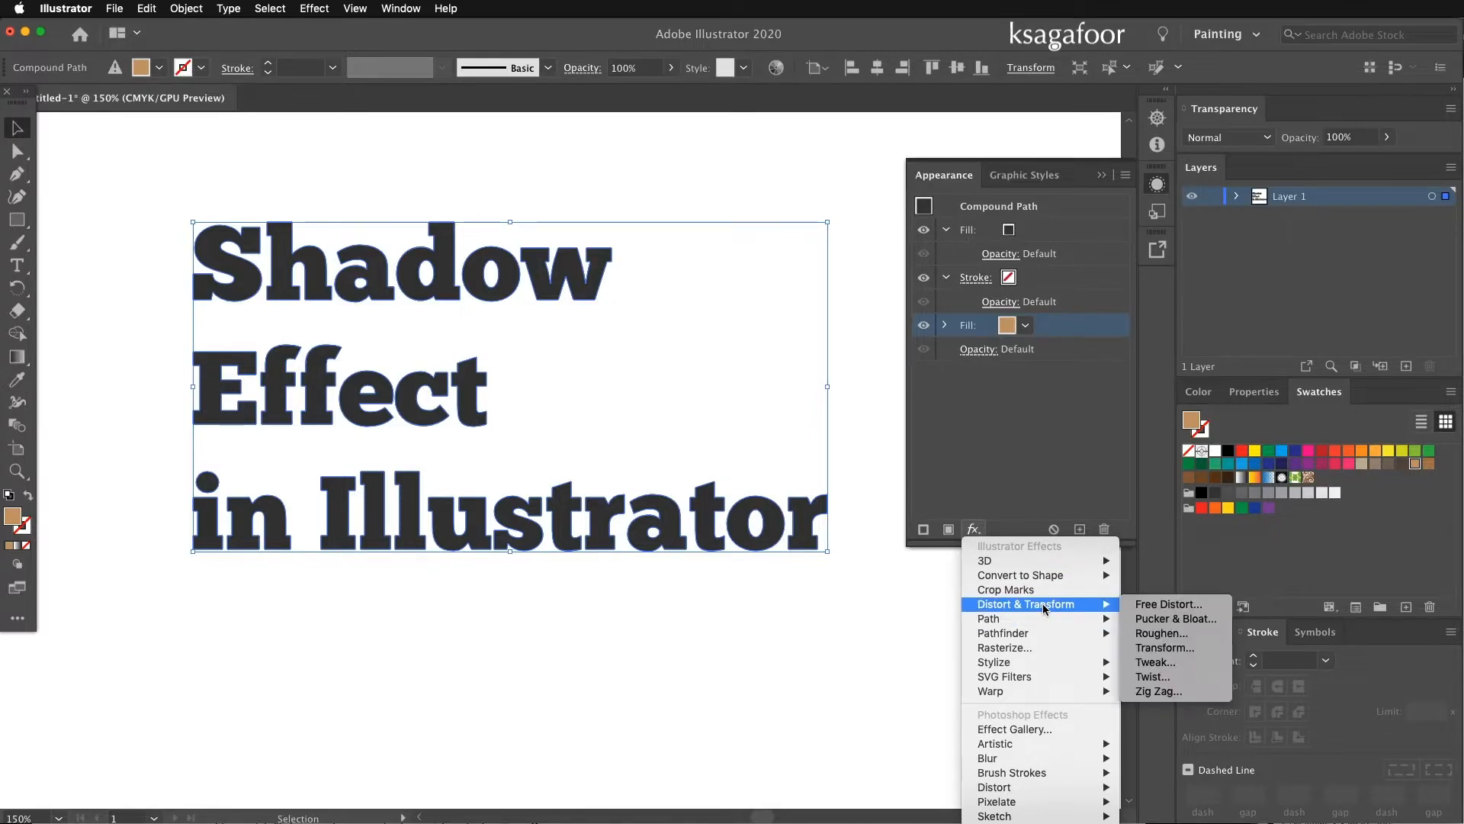
left_click(1183, 650)
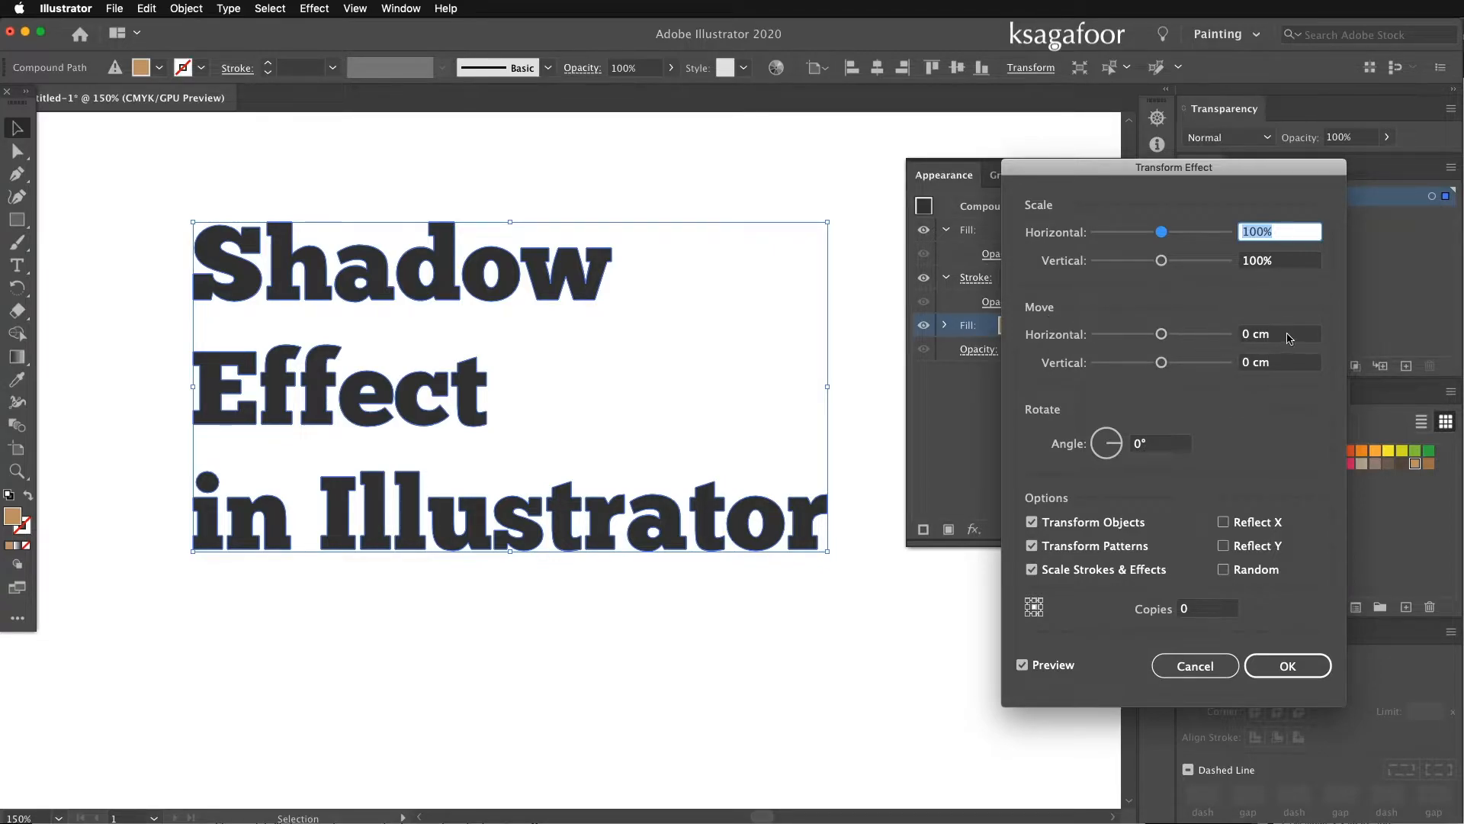
left_click(1288, 338)
type("-2")
key("Tab")
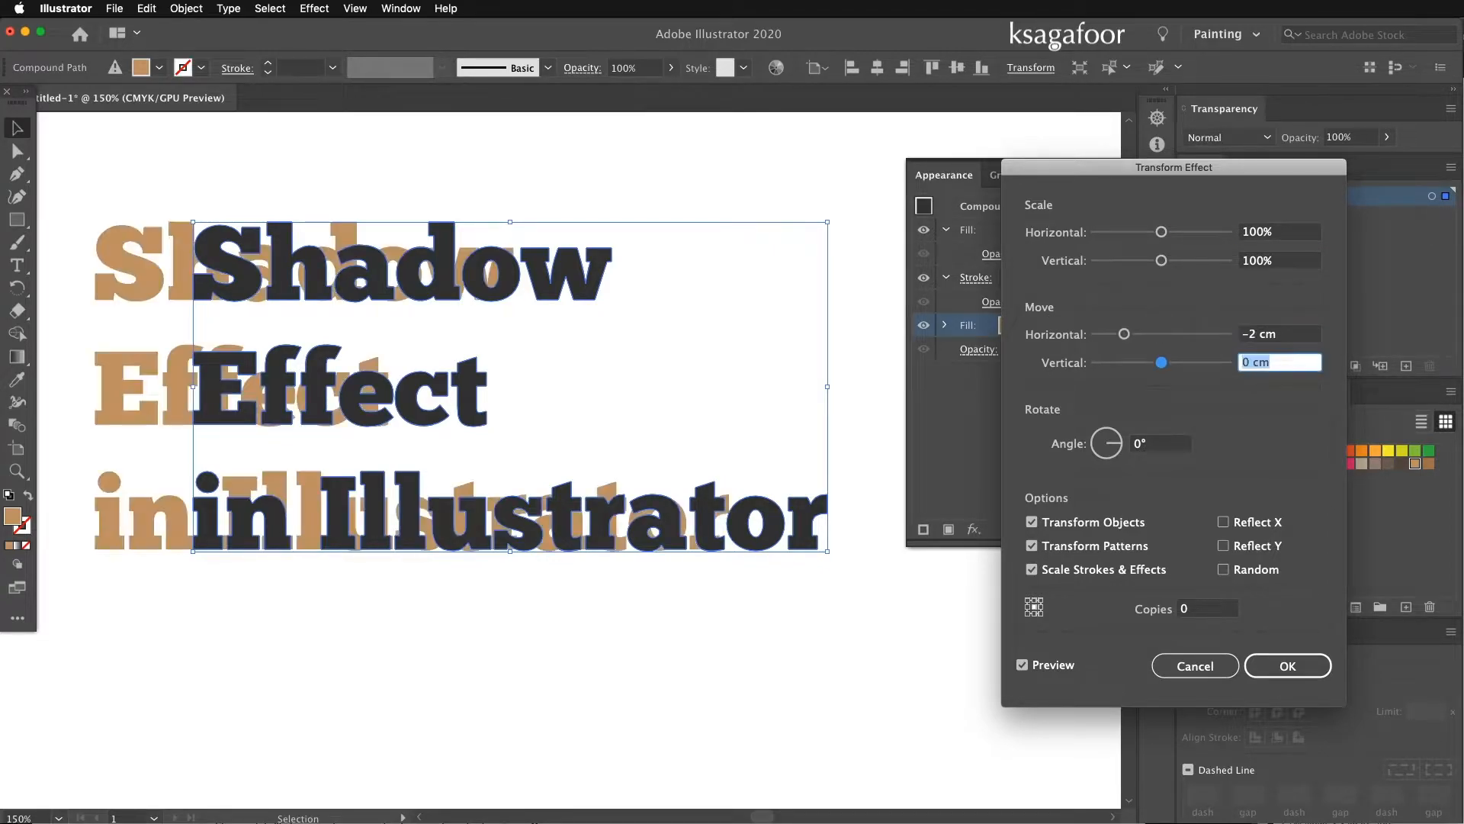
type("2")
key("Tab")
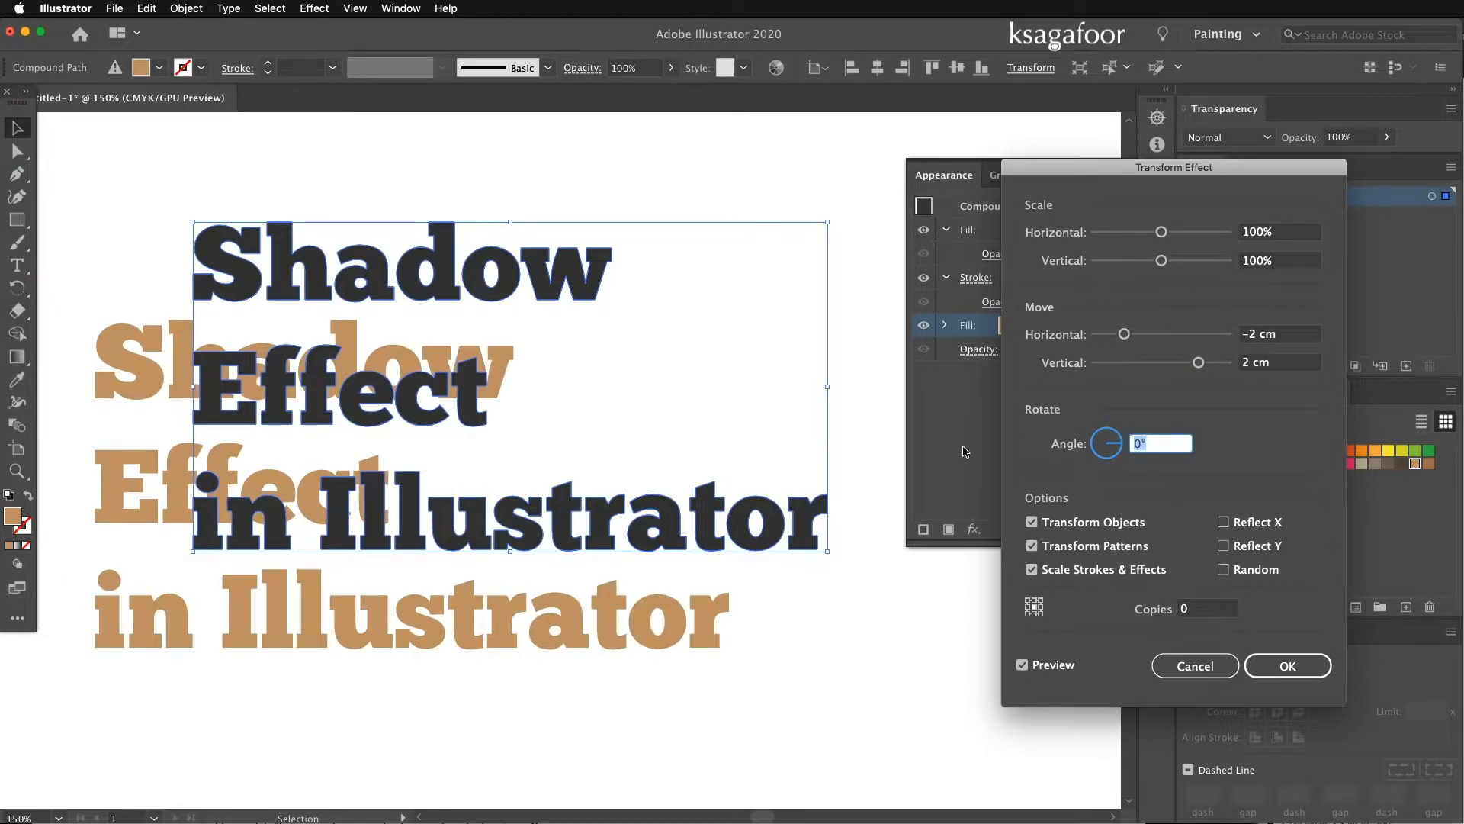
left_click(1030, 664)
left_click(1025, 664)
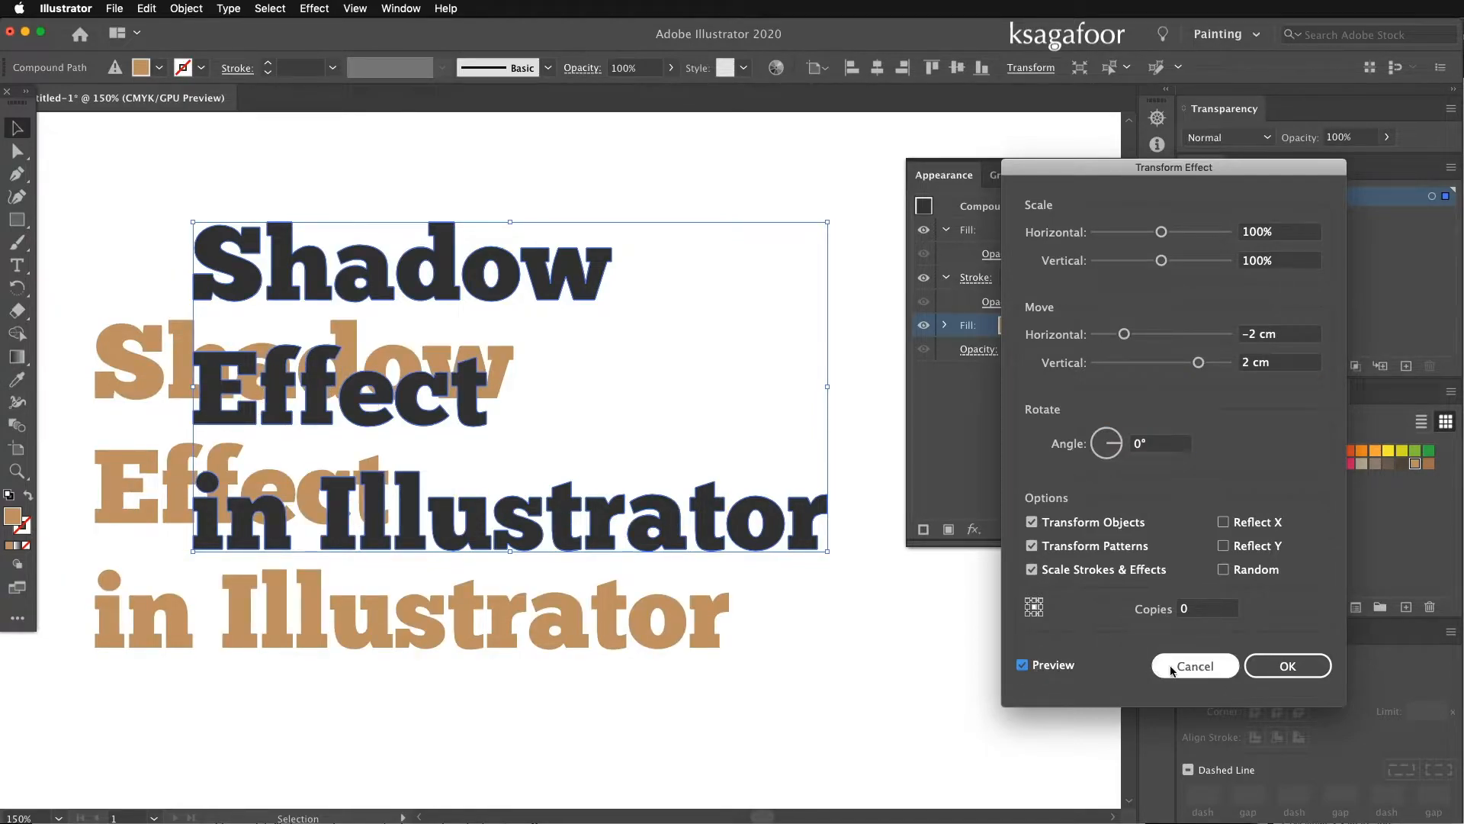
left_click(1288, 666)
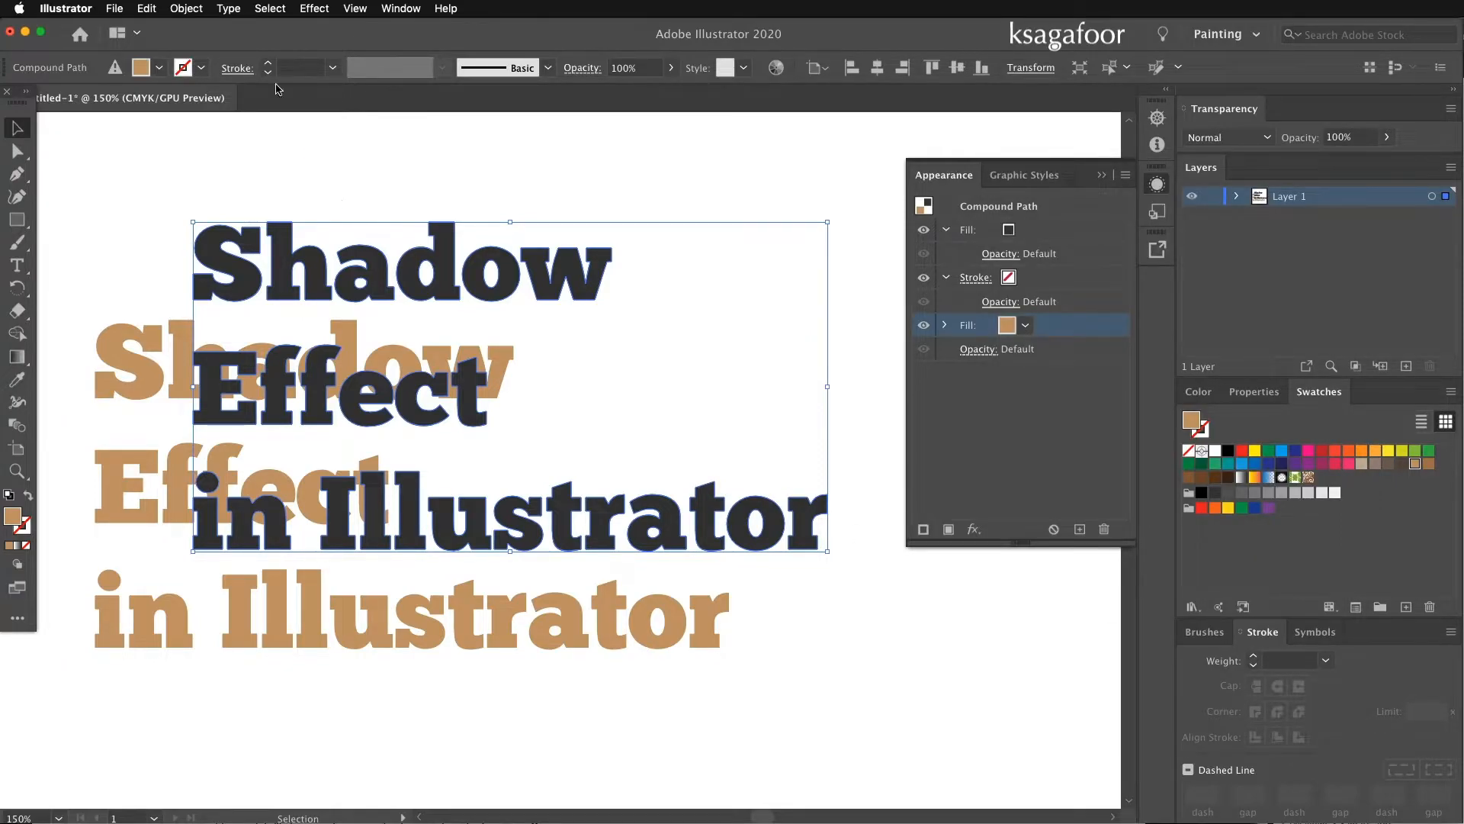
Step: Expand the appearance of the lettering and ungroup the result into separate dark gray and light brown shapes
left_click(187, 8)
left_click(212, 189)
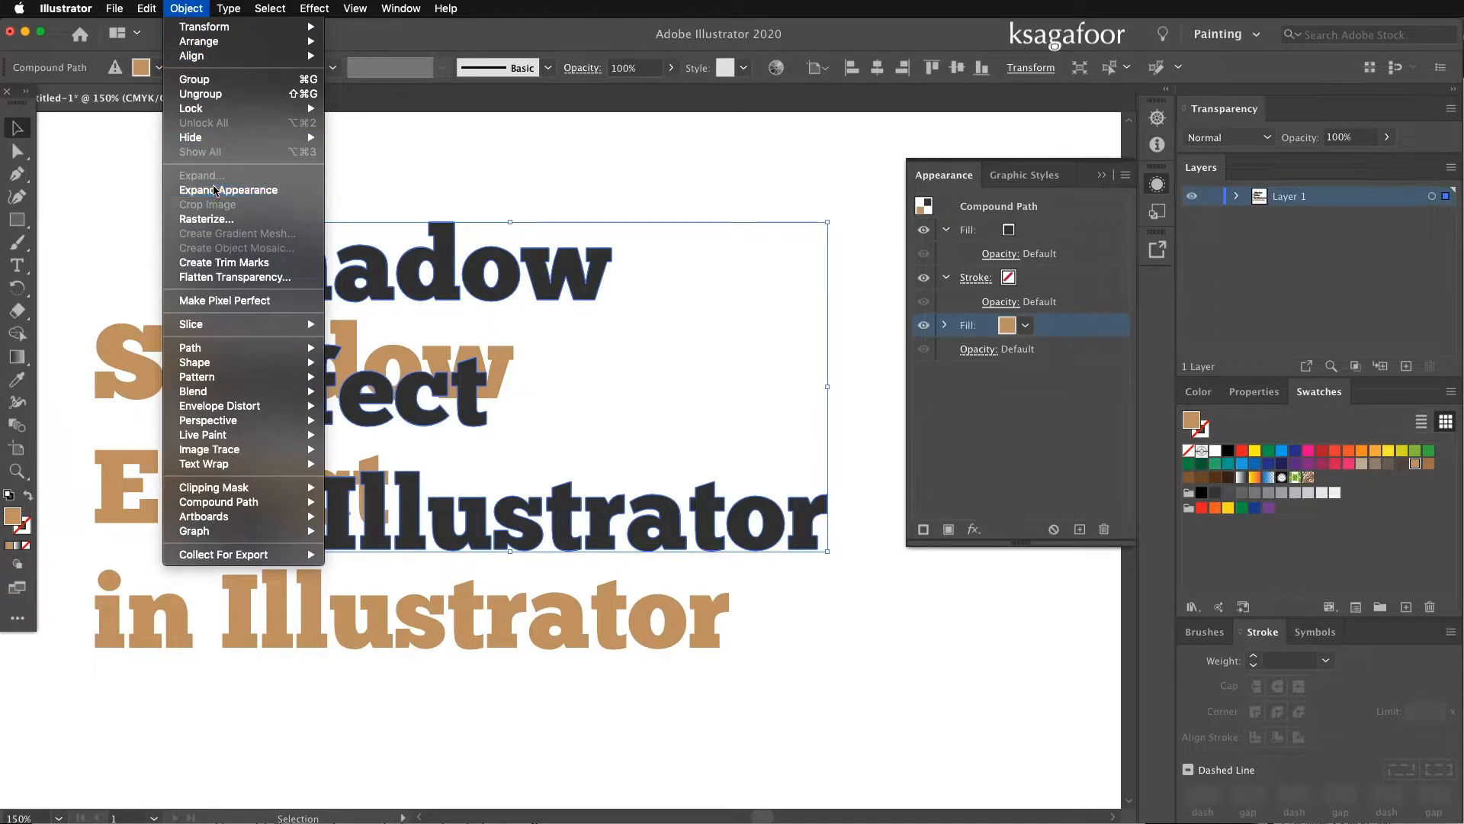
right_click(349, 291)
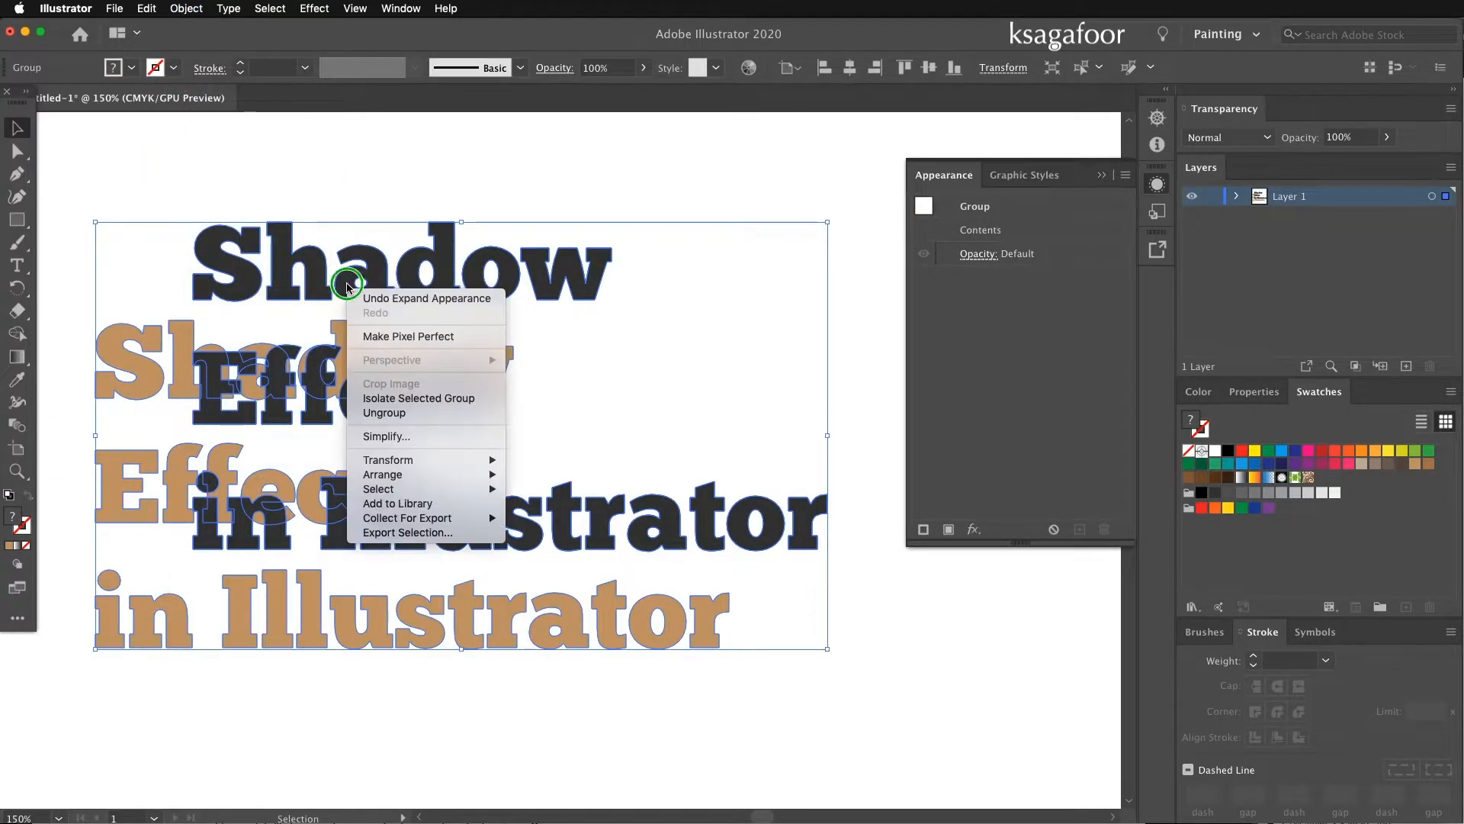
left_click(438, 412)
Step: Make a blend between the dark gray and light brown lettering
left_click(186, 9)
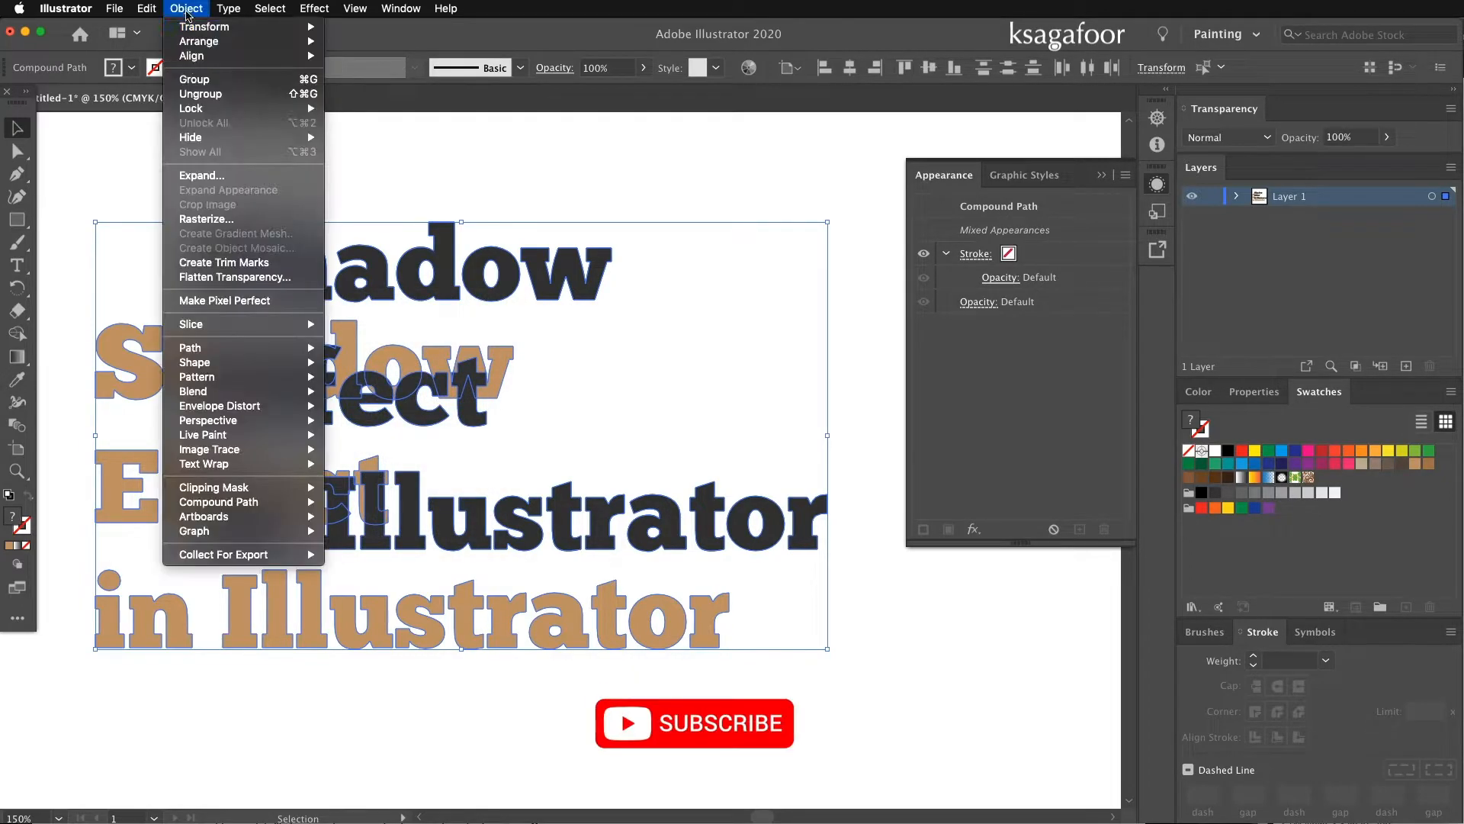
mouse_move(266, 394)
left_click(395, 391)
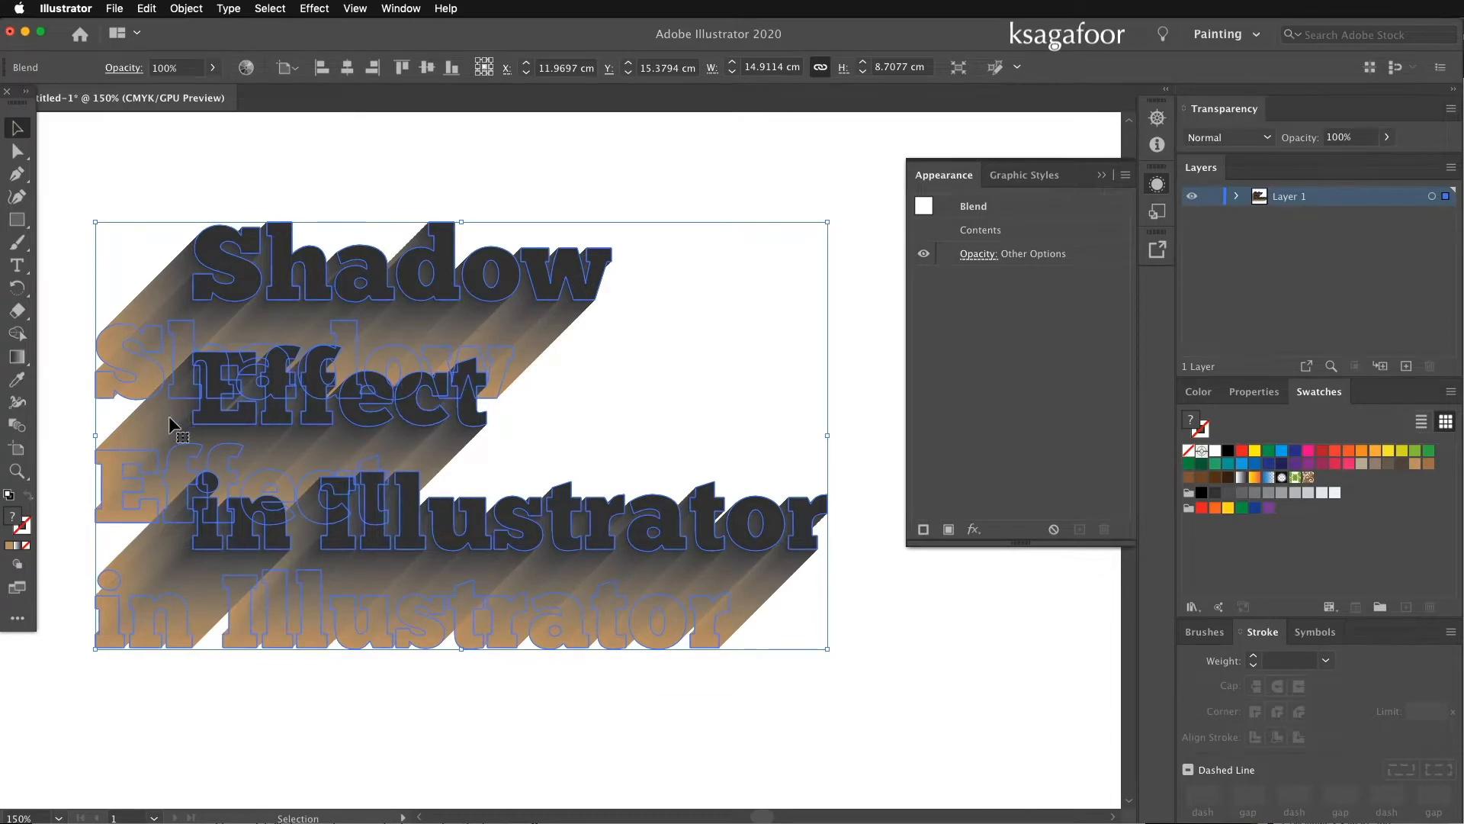
Step: Try Specified Distance and Specified Steps as the blend's spacing, and settle on Smooth Color
double_click(19, 426)
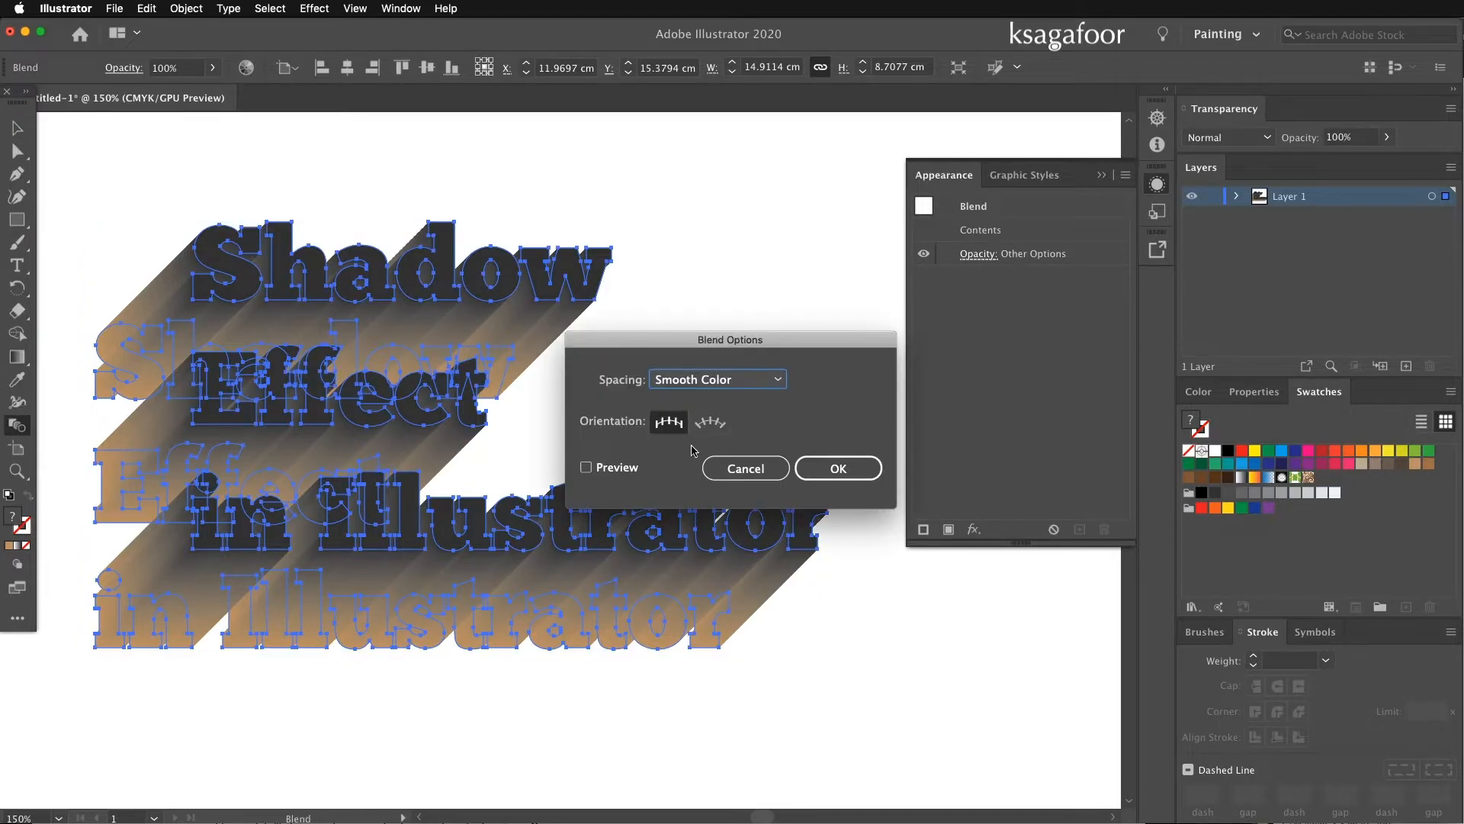
left_click(714, 389)
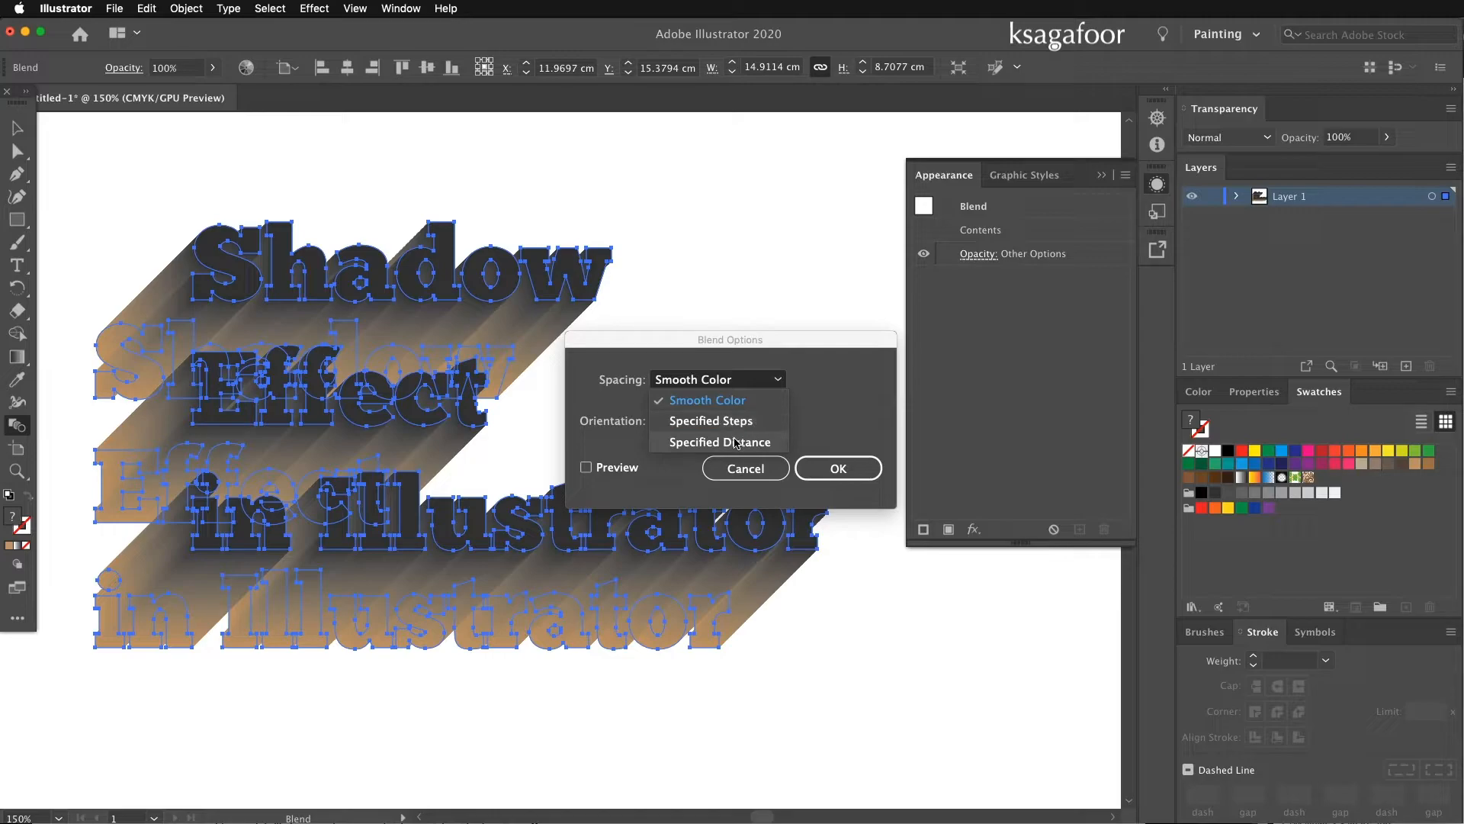
left_click(731, 444)
left_click(725, 379)
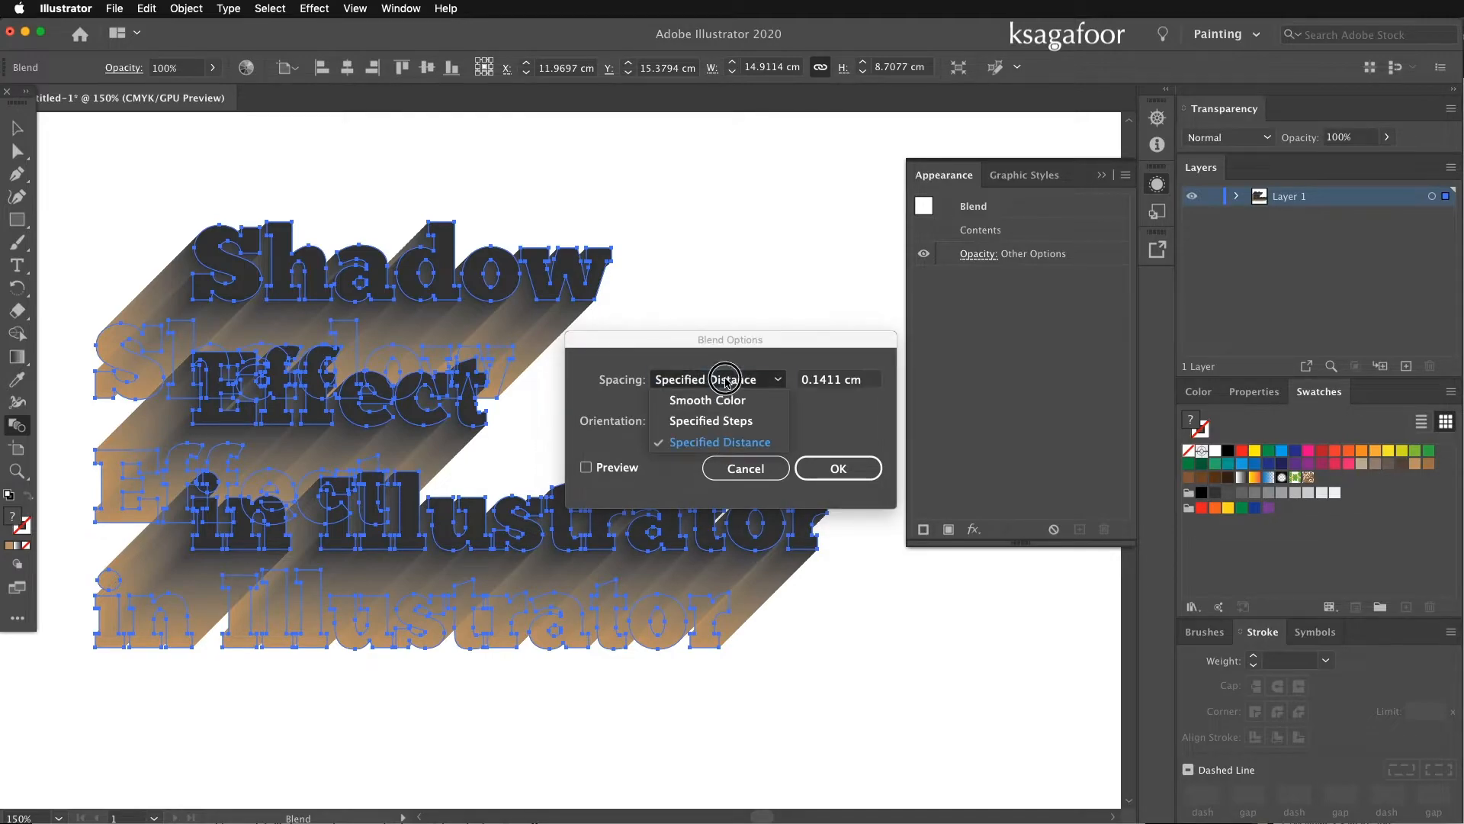
left_click(713, 421)
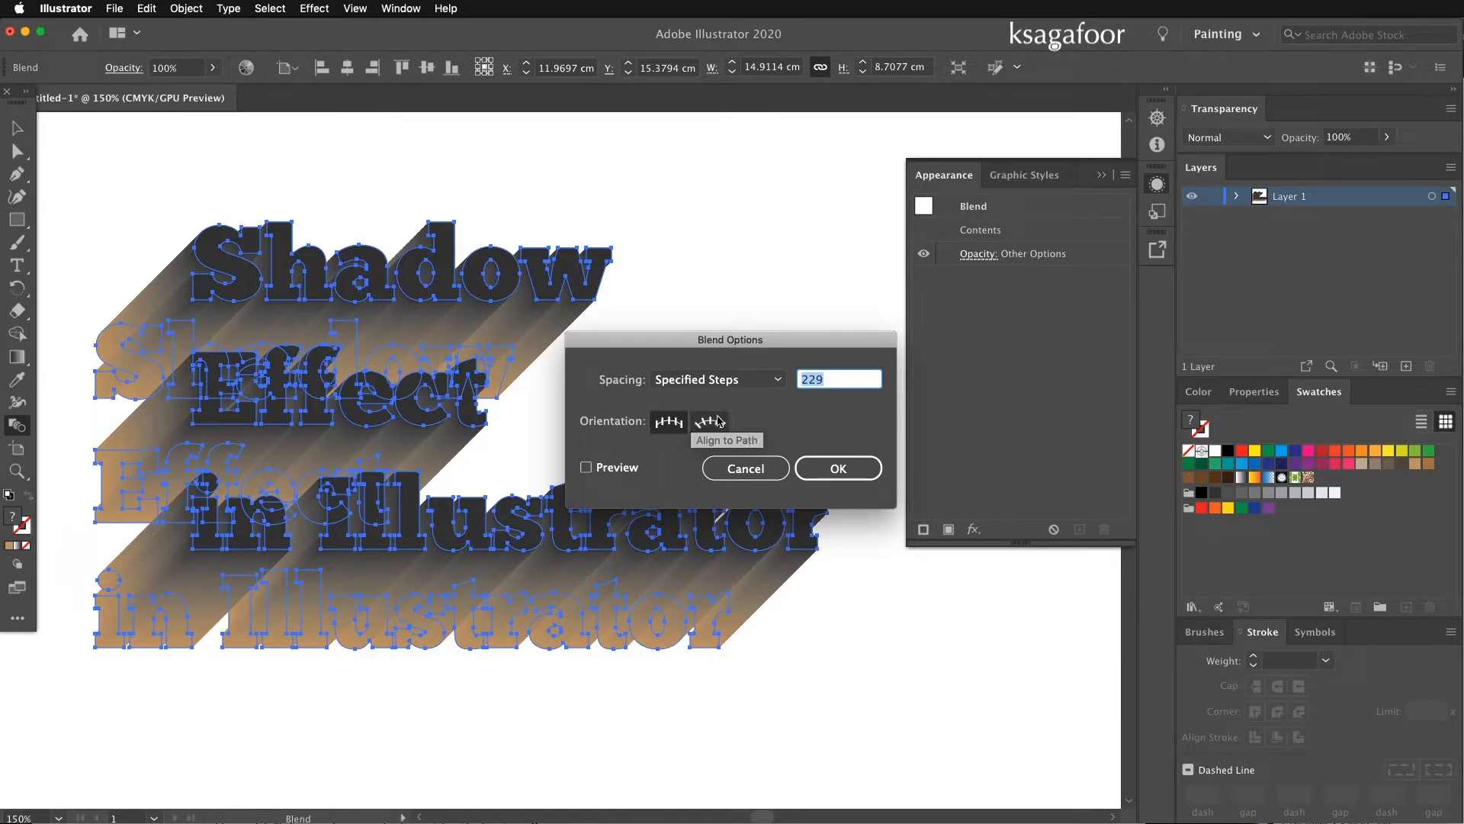
left_click(734, 381)
scroll(729, 389, "down", 1)
left_click(723, 401)
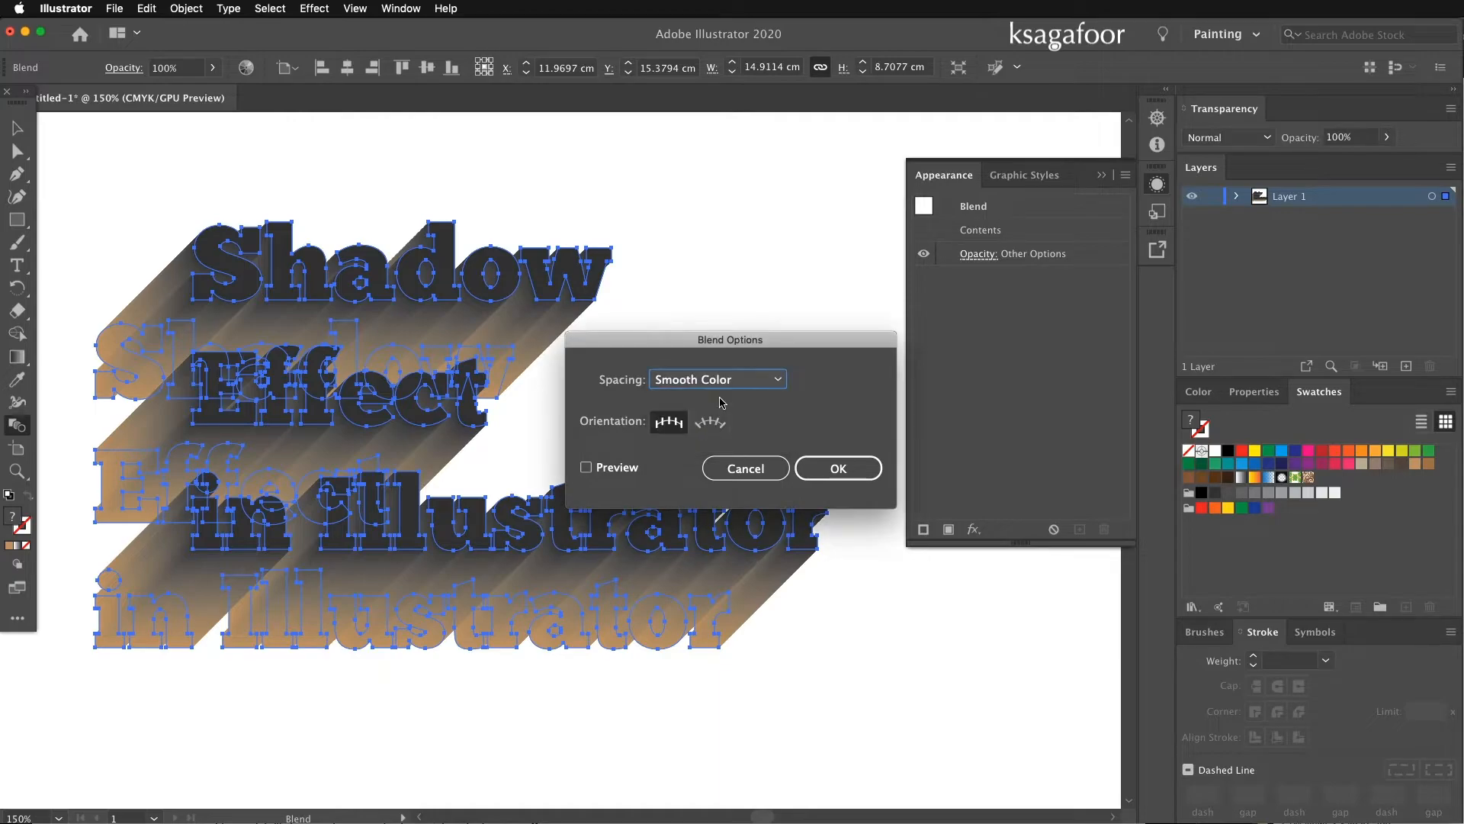
left_click(599, 466)
left_click(855, 475)
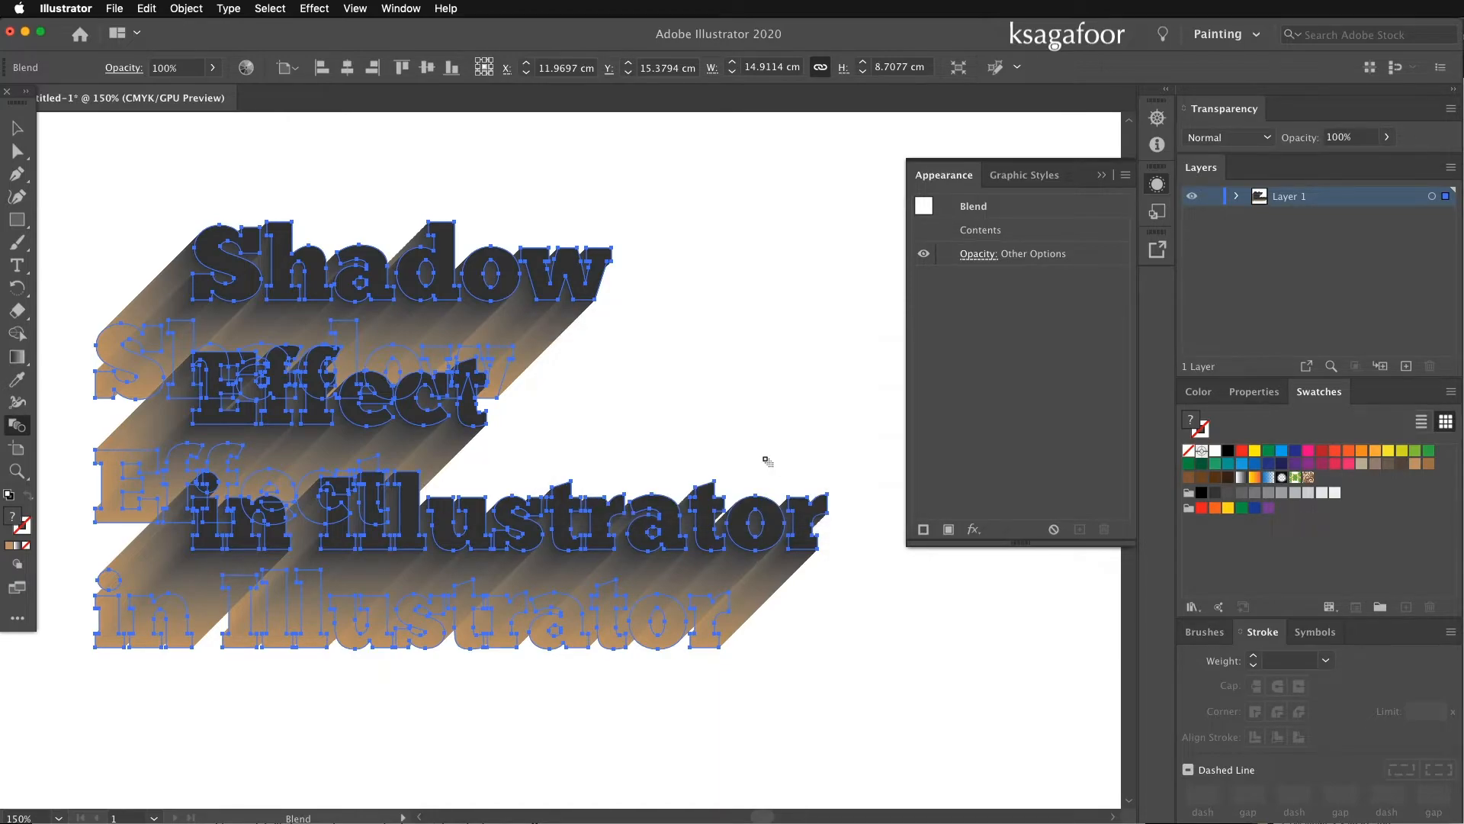
Step: Isolate the blend and change the fill of its light brown lettering to the lightest gray swatch
key("v")
left_click(959, 68)
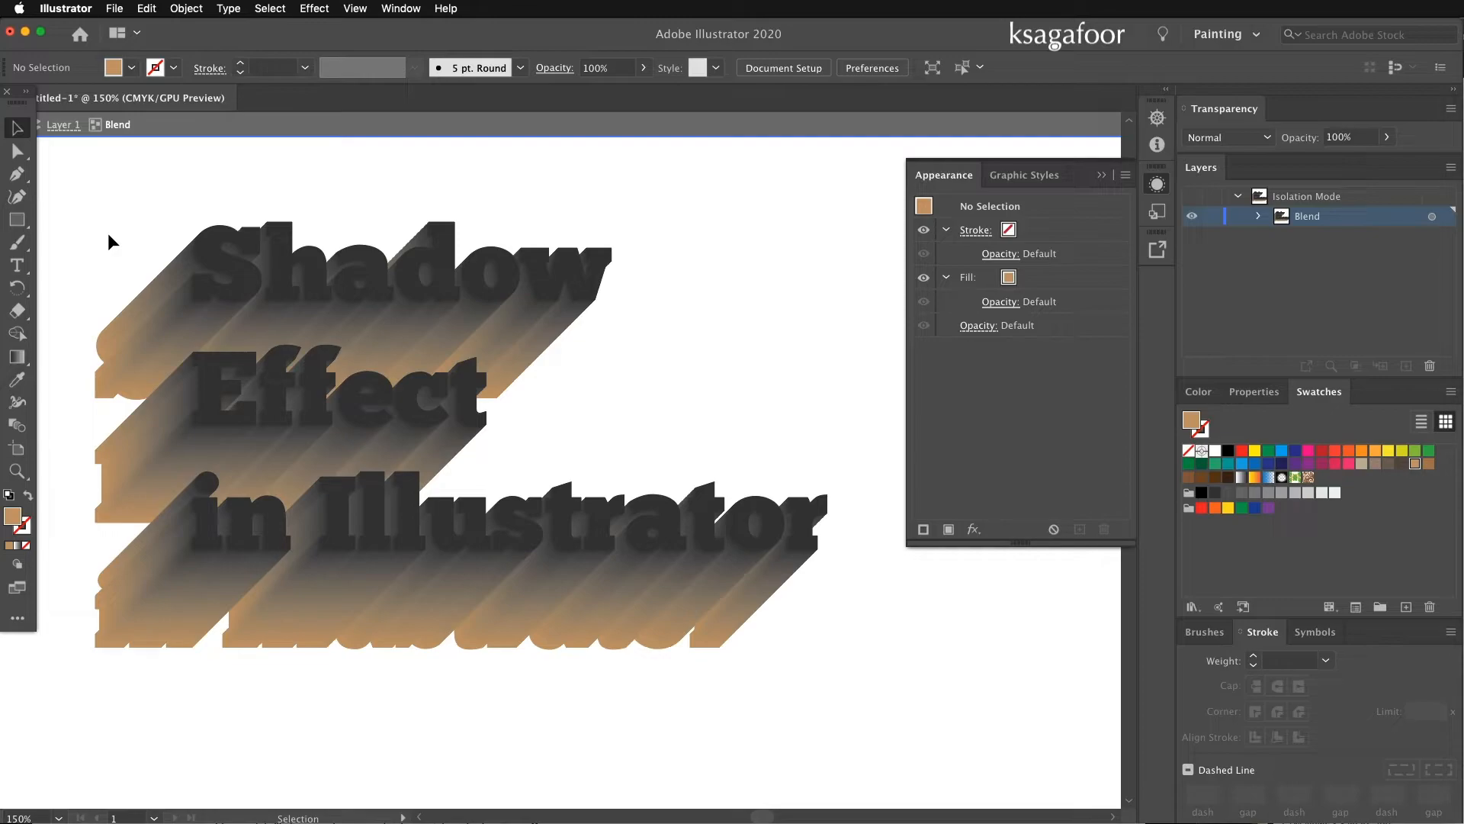
left_click(107, 375)
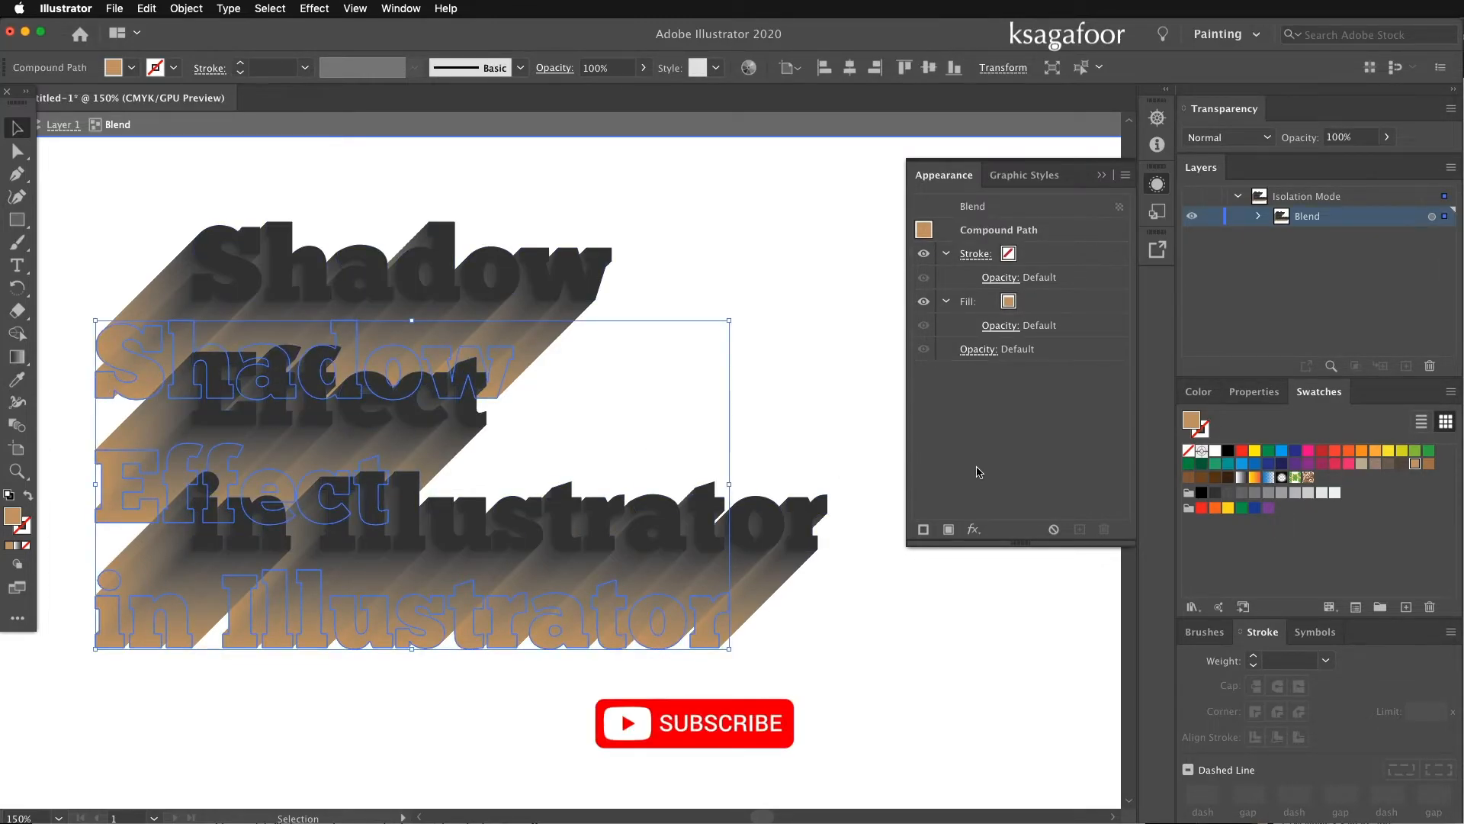
left_click(1008, 300)
left_click(1007, 301)
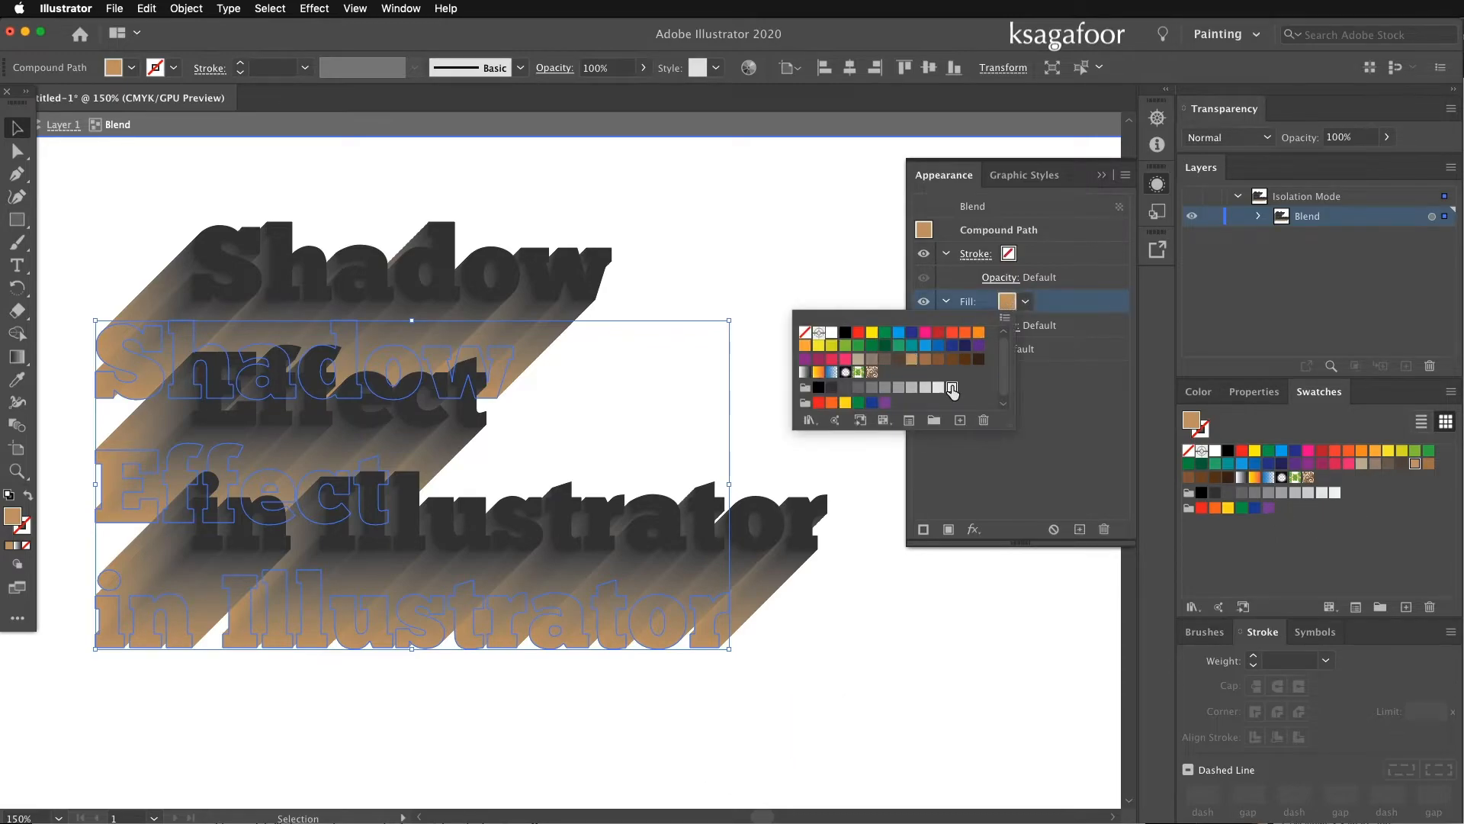
left_click(952, 387)
left_click(1078, 400)
left_click(1024, 395)
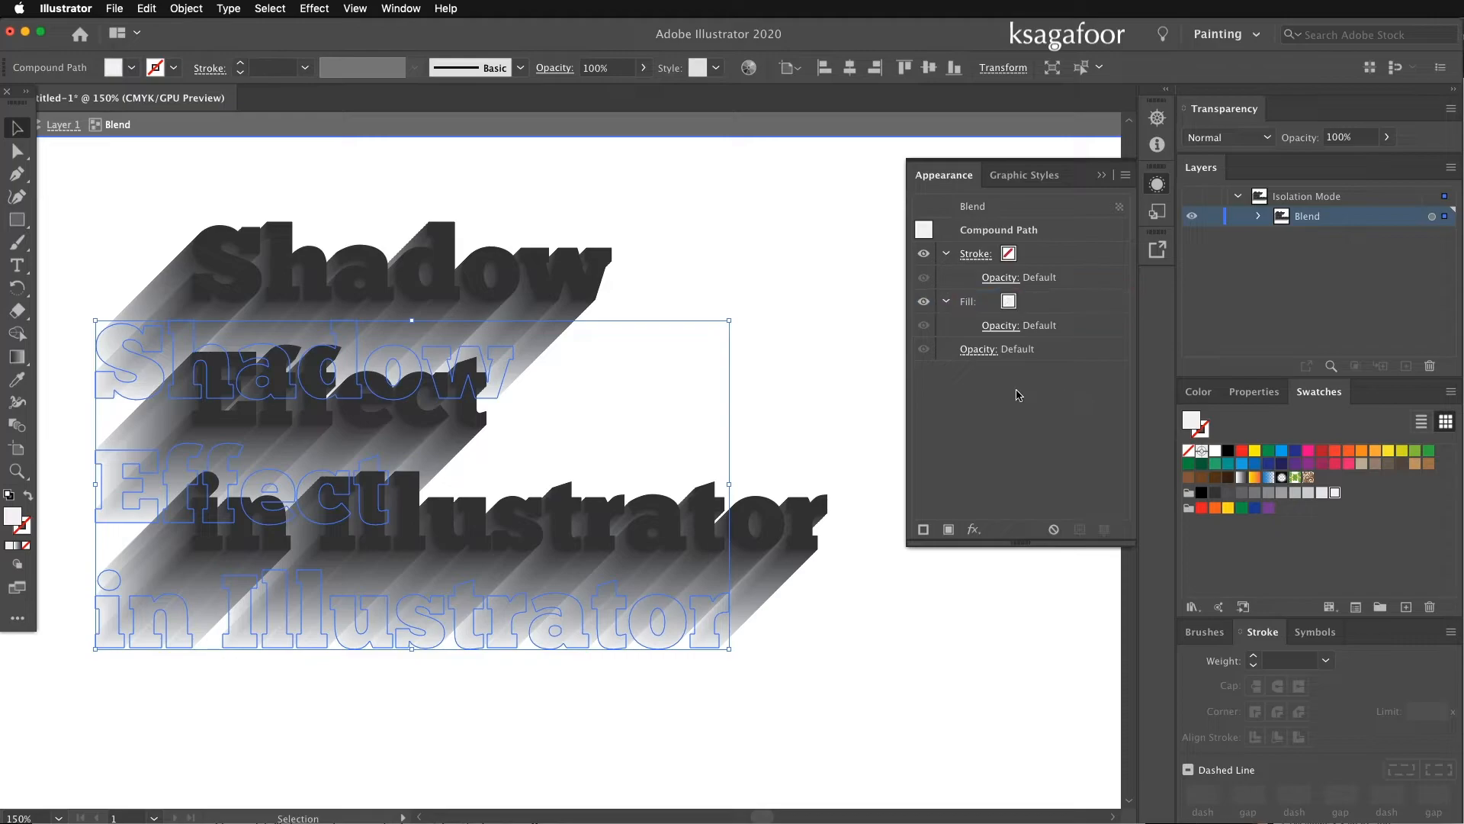
Step: Set the overall opacity of the light gray lettering to 0% and deselect it
left_click(983, 357)
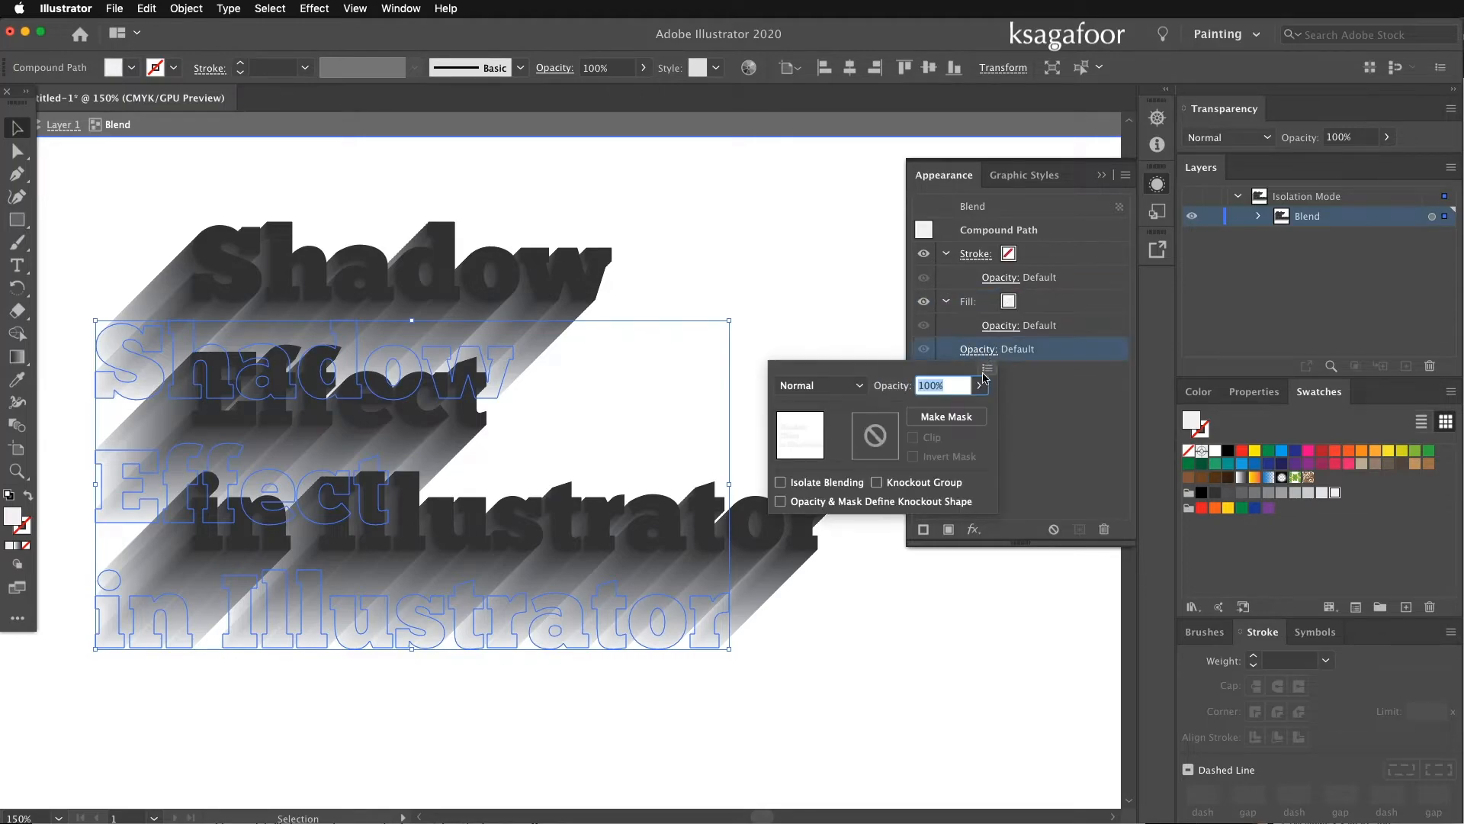
left_click(979, 385)
left_click_drag(977, 412, 809, 318)
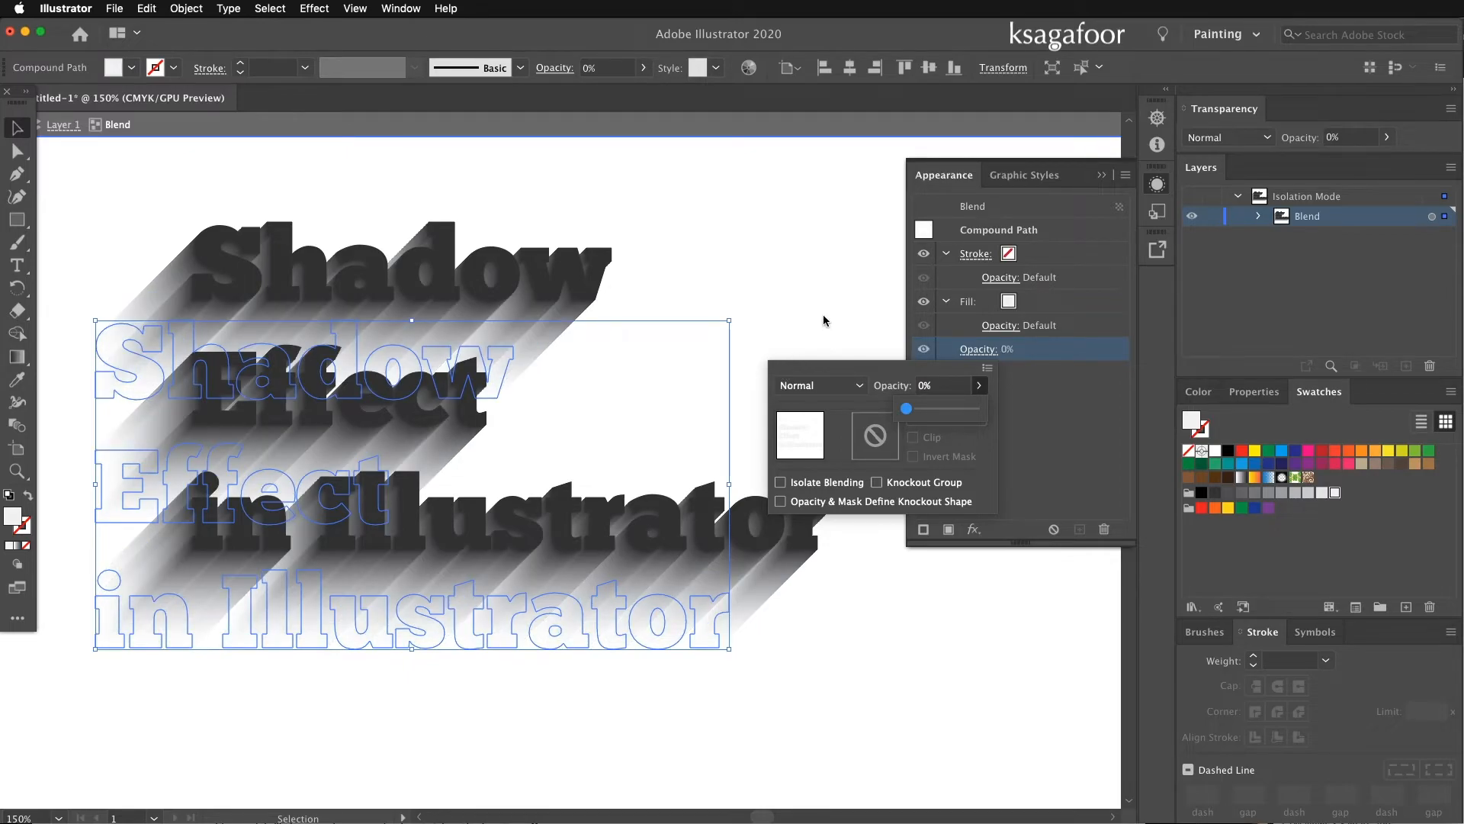
left_click(823, 318)
left_click(822, 318)
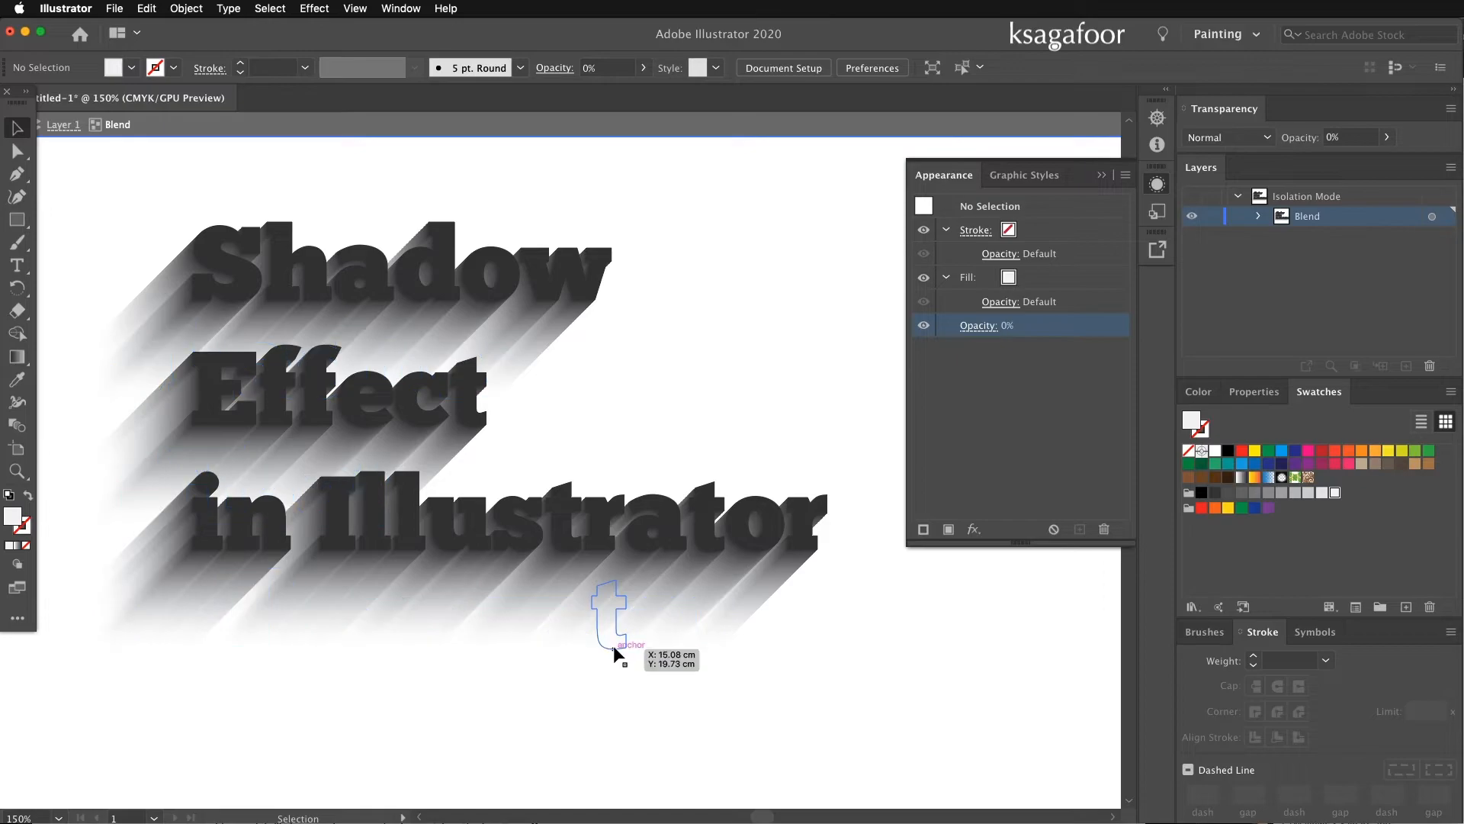
Step: Move the transparent lettering closer to the dark text and shrink it from its lower edge and both sides to reshape the shadow
left_click_drag(601, 634, 615, 602)
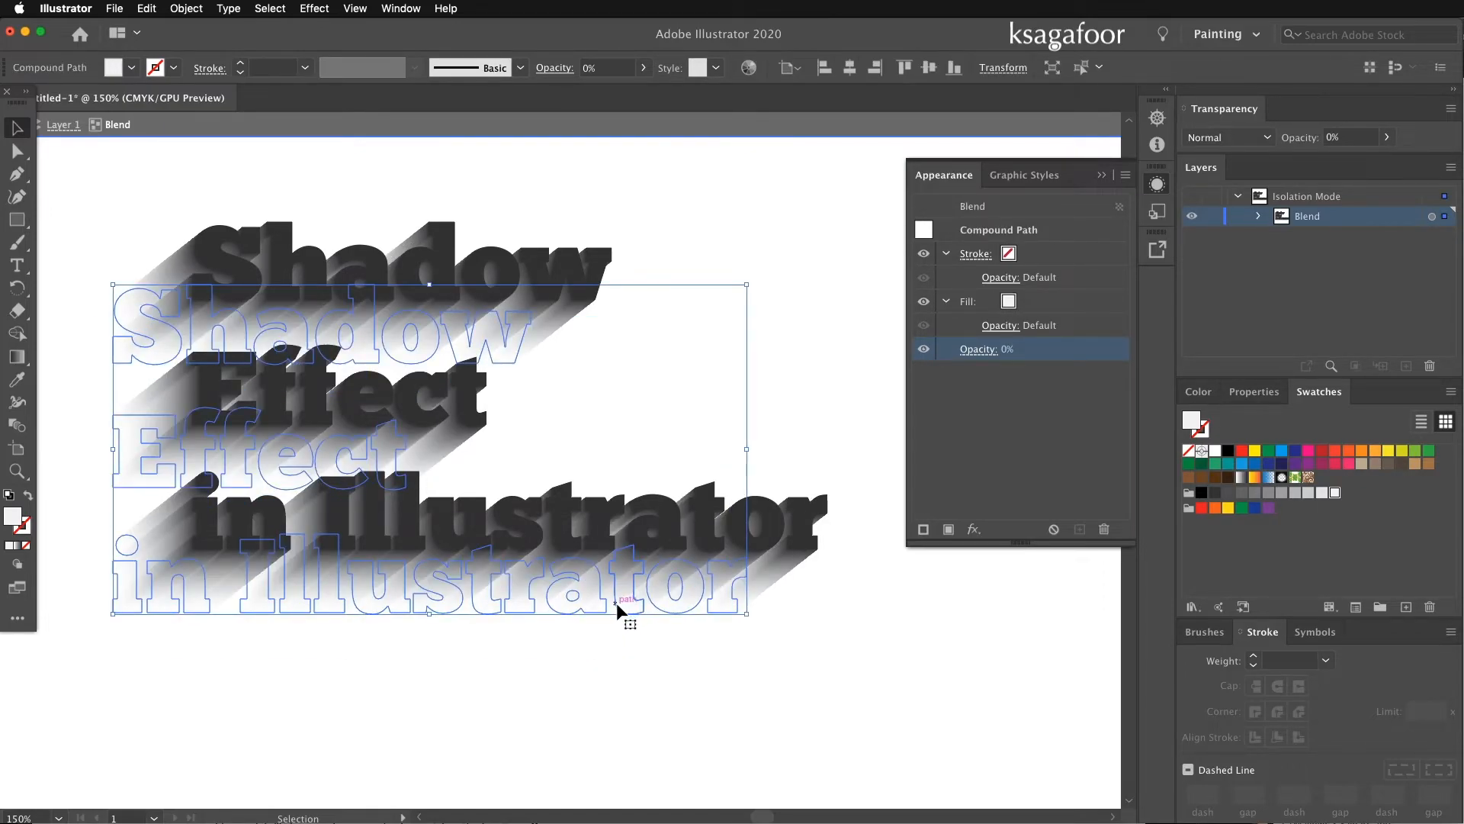
left_click_drag(617, 603, 659, 590)
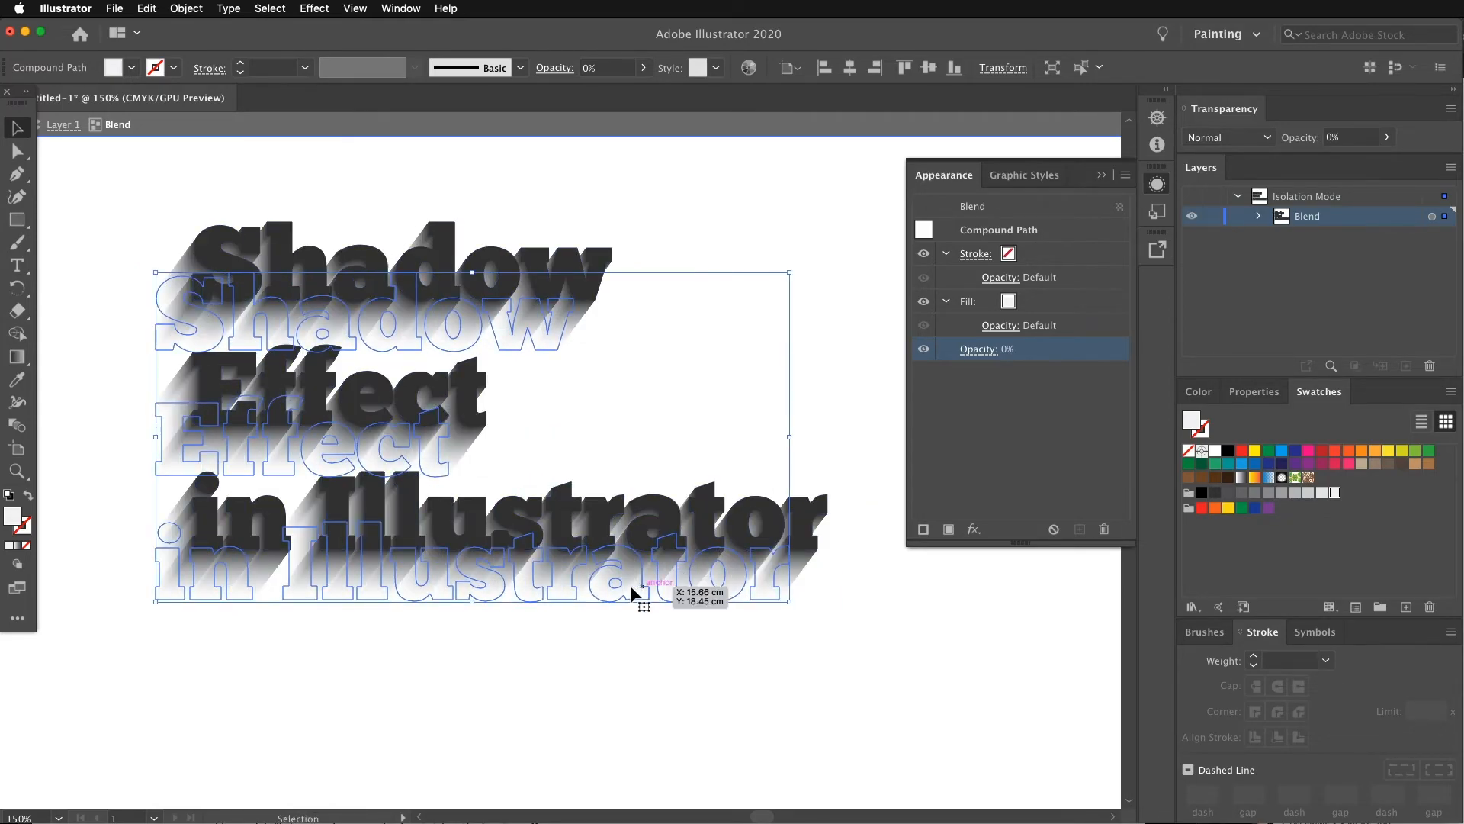
left_click_drag(534, 594, 474, 581)
left_click_drag(175, 426, 222, 430)
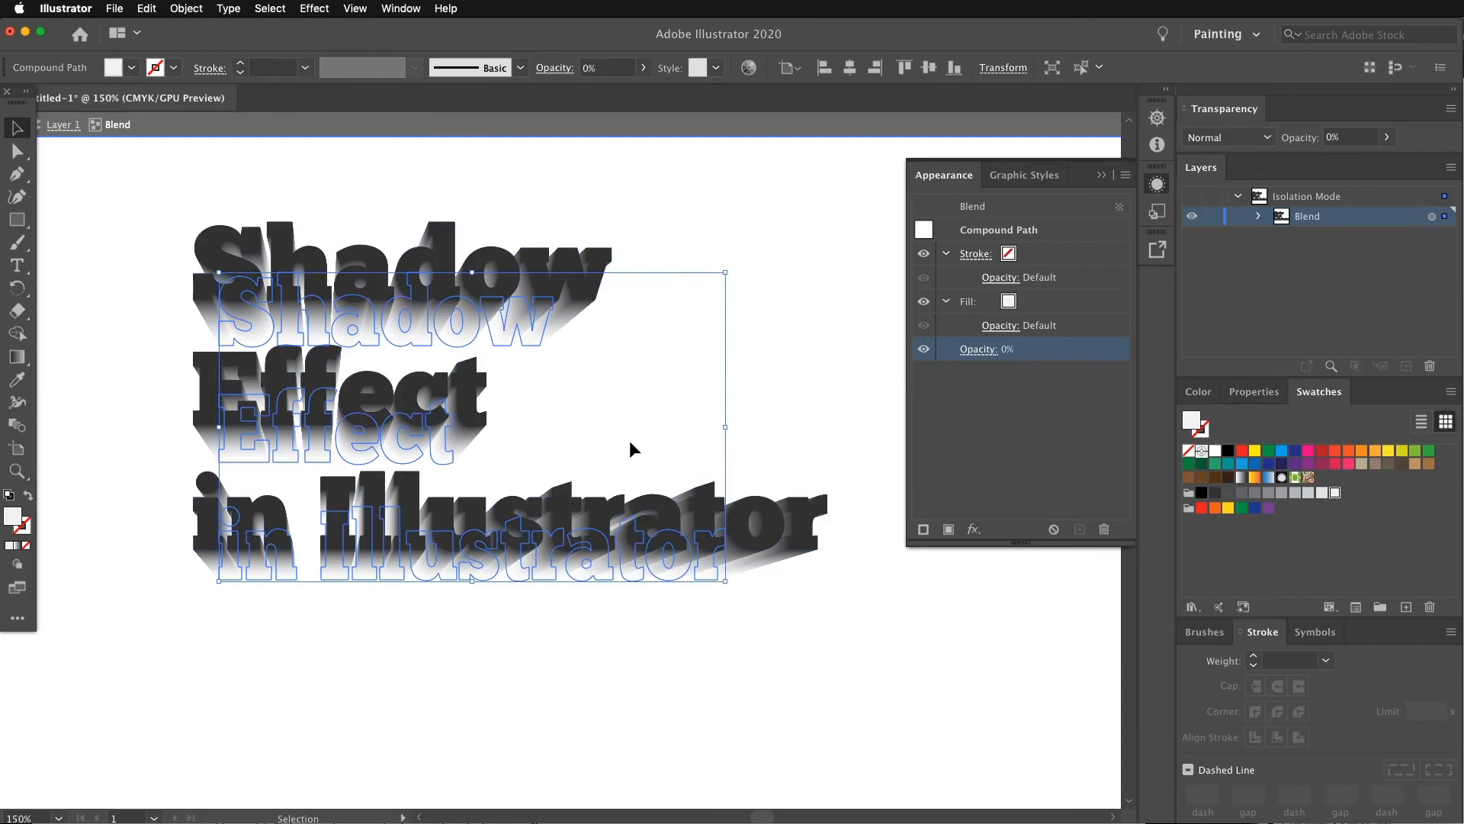
left_click_drag(724, 428, 630, 427)
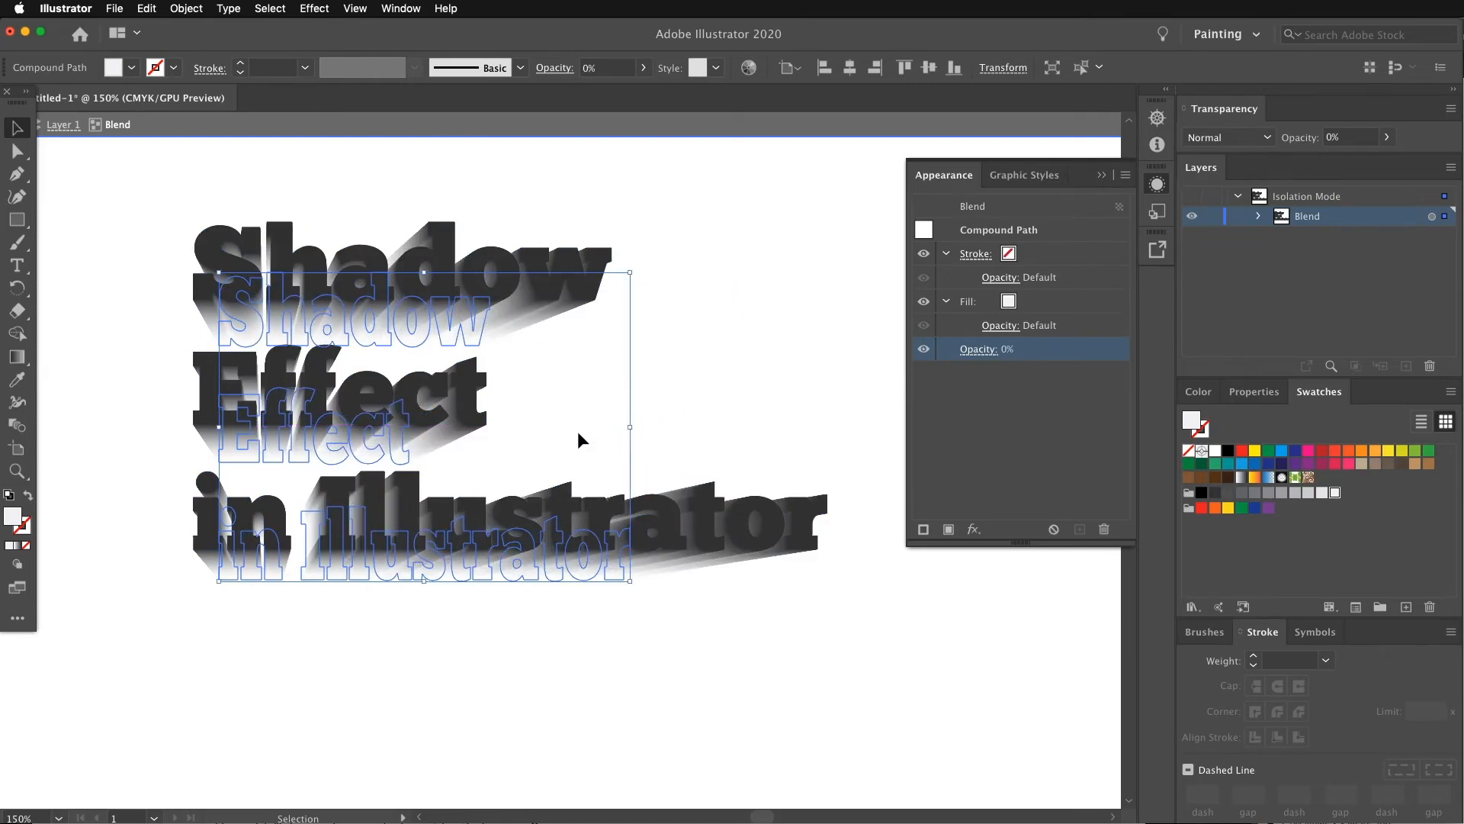
left_click(664, 646)
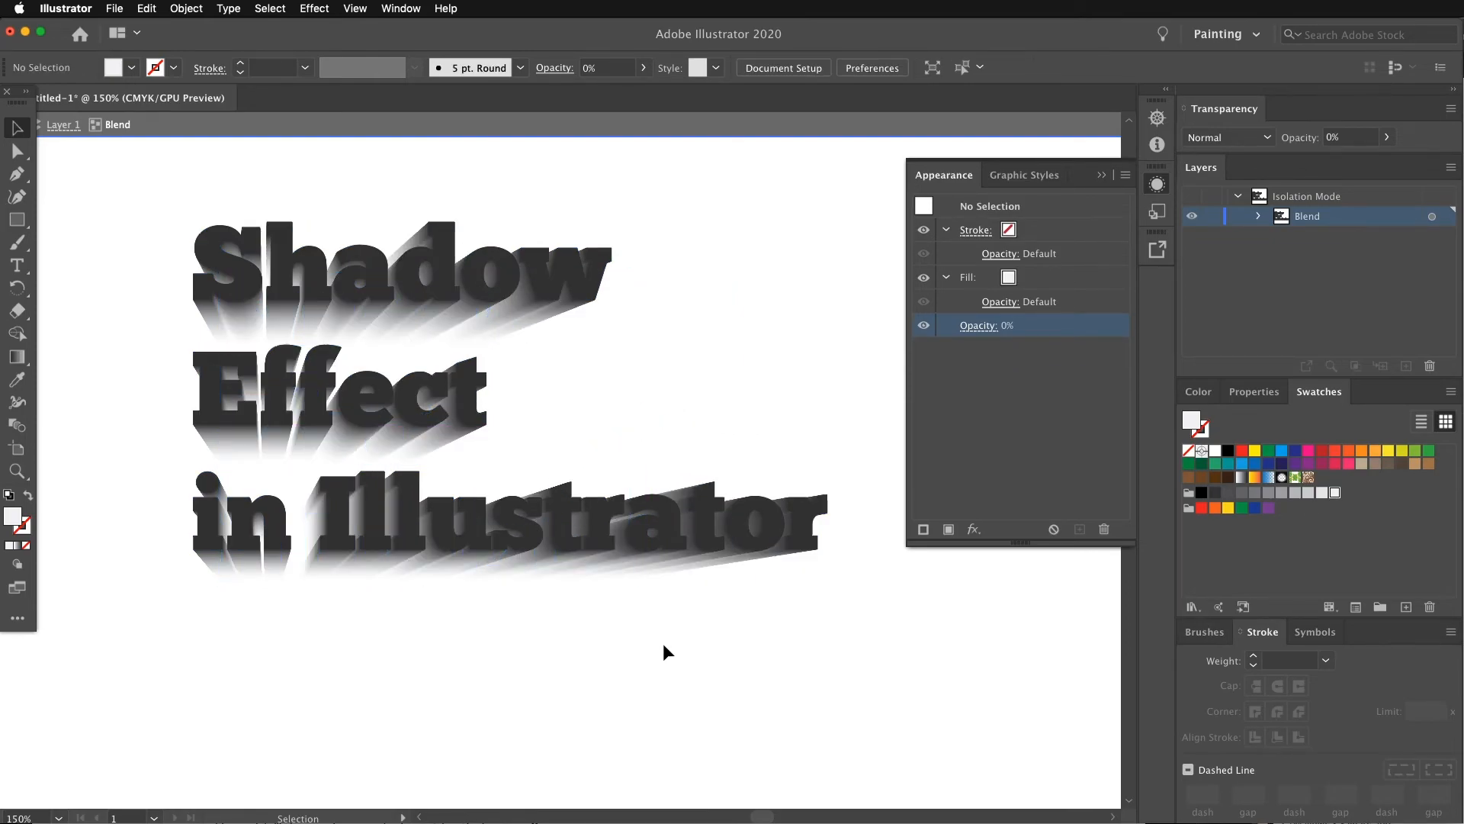